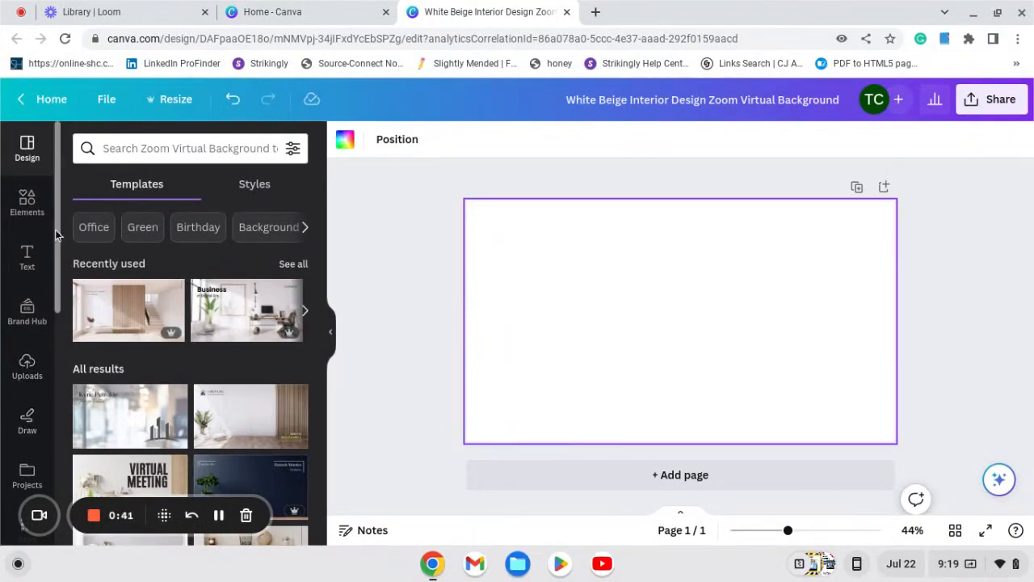
# Search the photo library for "wall" and browse to the black brick wall with spotlights.
pyautogui.scroll(-1, 12, 346)
pyautogui.scroll(-5, 24, 420)
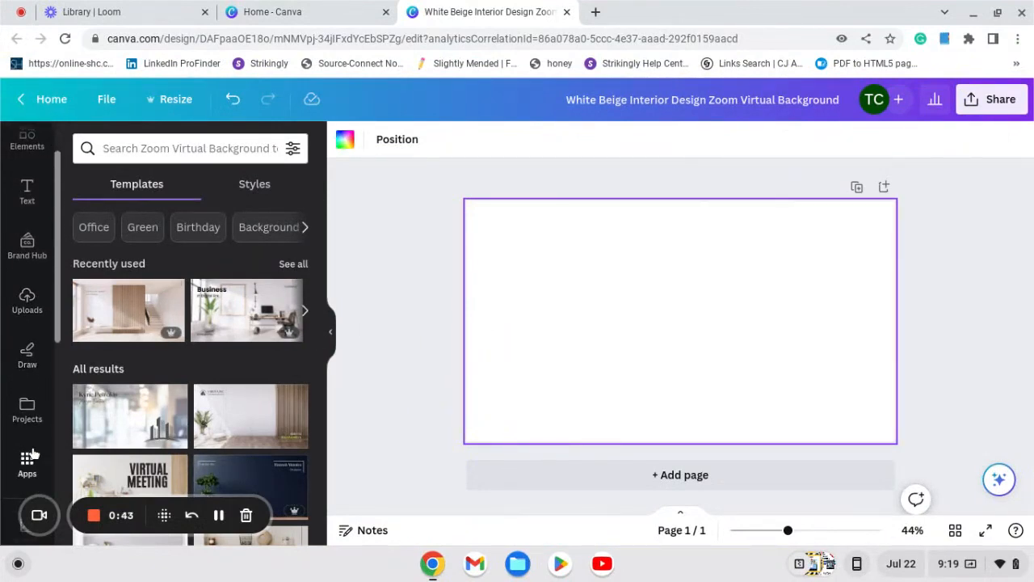
pyautogui.click(27, 427)
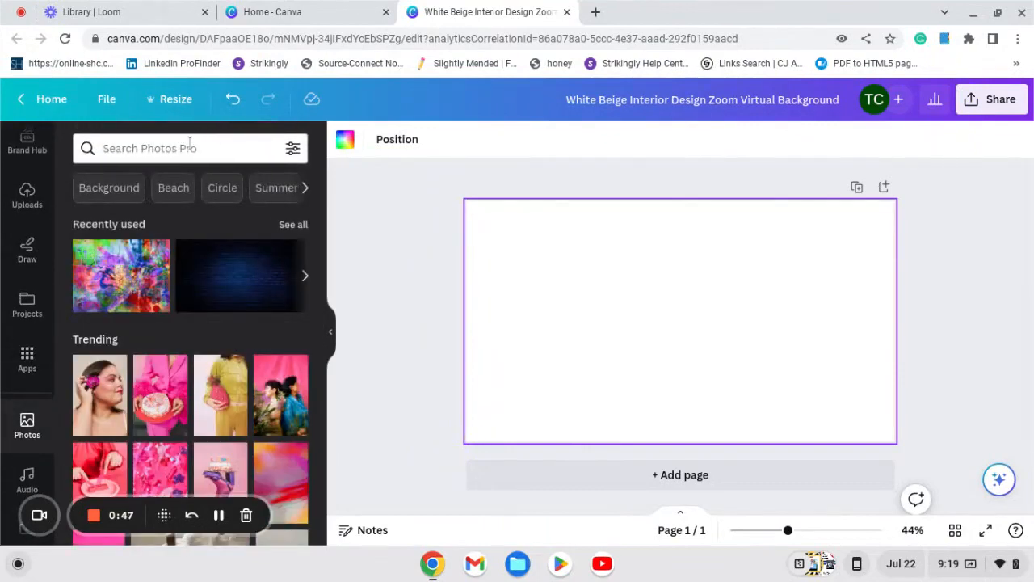
pyautogui.click(193, 148)
pyautogui.write('wall')
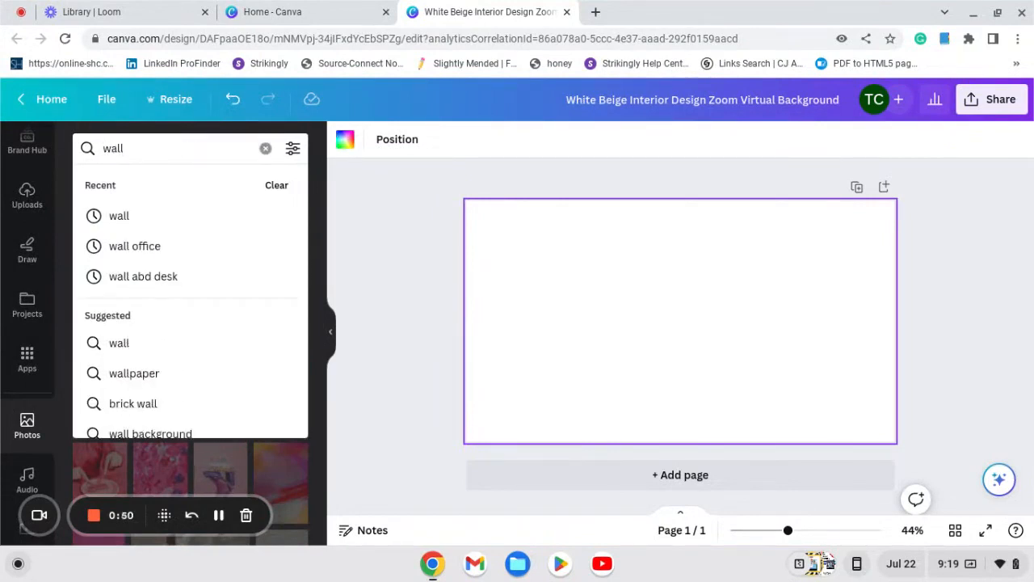
pyautogui.press('Return')
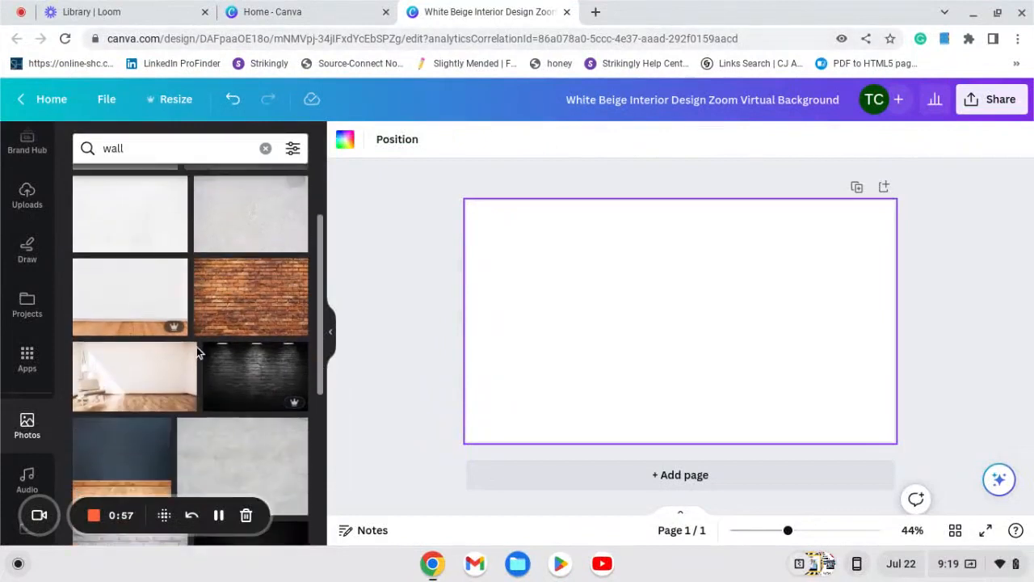
pyautogui.scroll(-2, 186, 331)
pyautogui.scroll(-4, 252, 371)
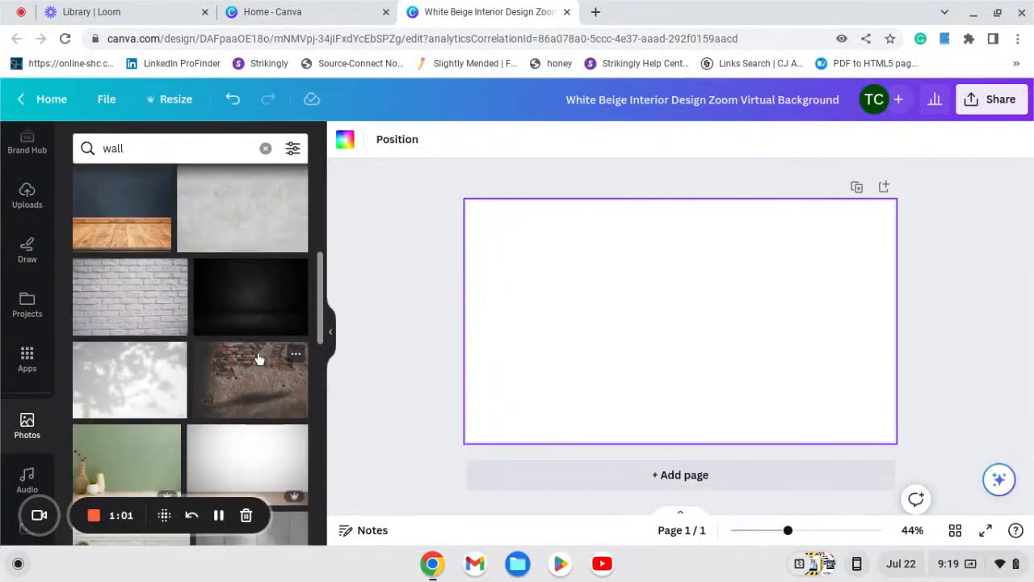
pyautogui.scroll(3, 258, 359)
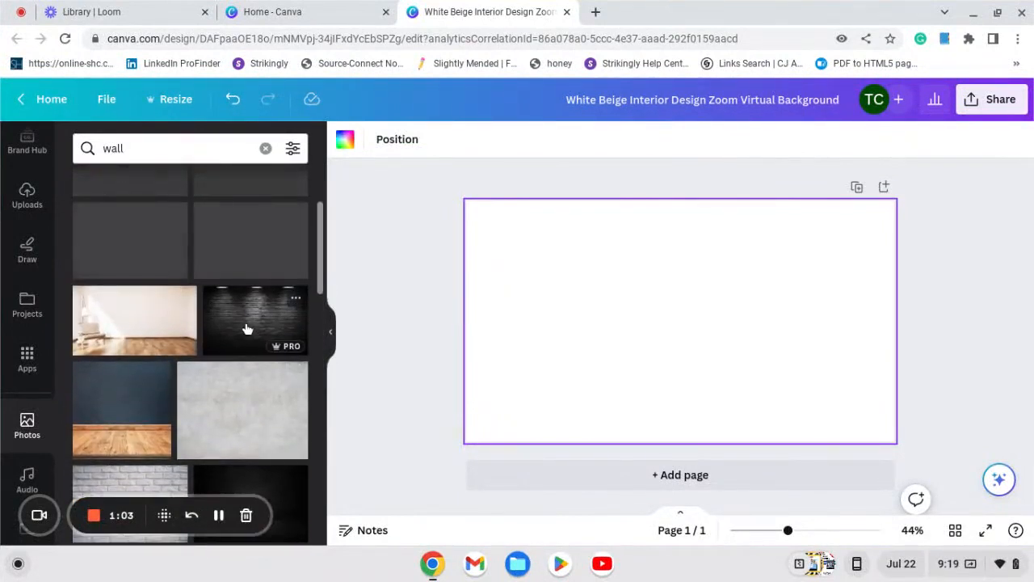
pyautogui.click(247, 327)
pyautogui.moveTo(760, 332); pyautogui.dragTo(780, 317)
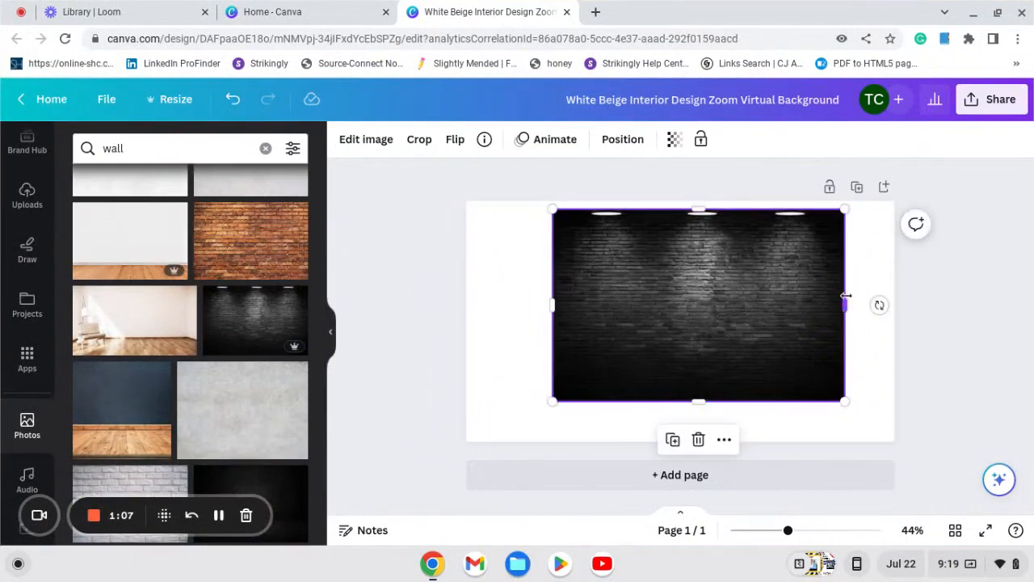
pyautogui.moveTo(844, 302)
pyautogui.mouseDown()
pyautogui.moveTo(888, 302)
pyautogui.moveTo(828, 293)
pyautogui.mouseUp()
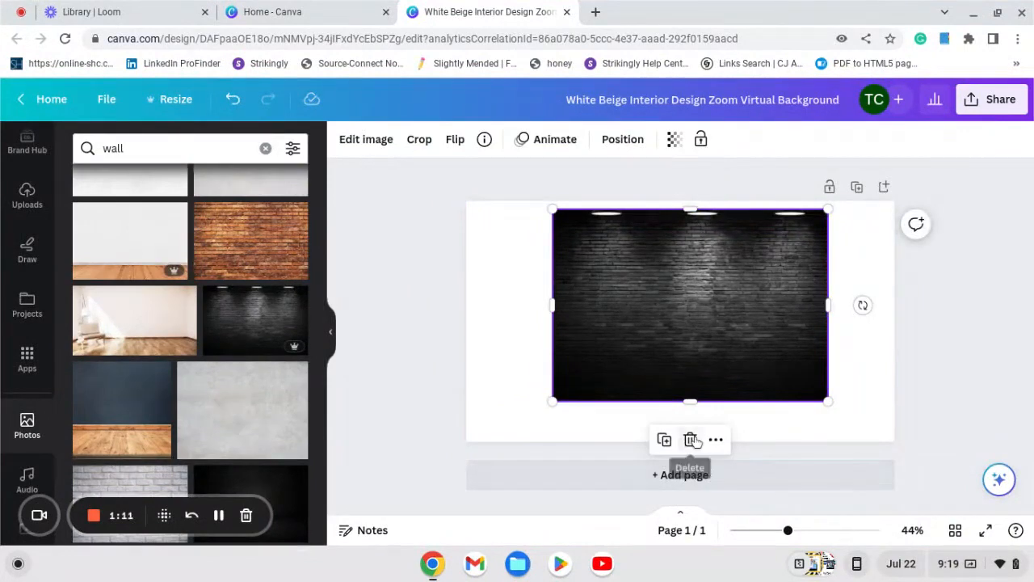
pyautogui.click(690, 440)
# Fill the page with the black brick wall photo and shift its 16:9 crop to include the ceiling lights.
pyautogui.click(235, 323)
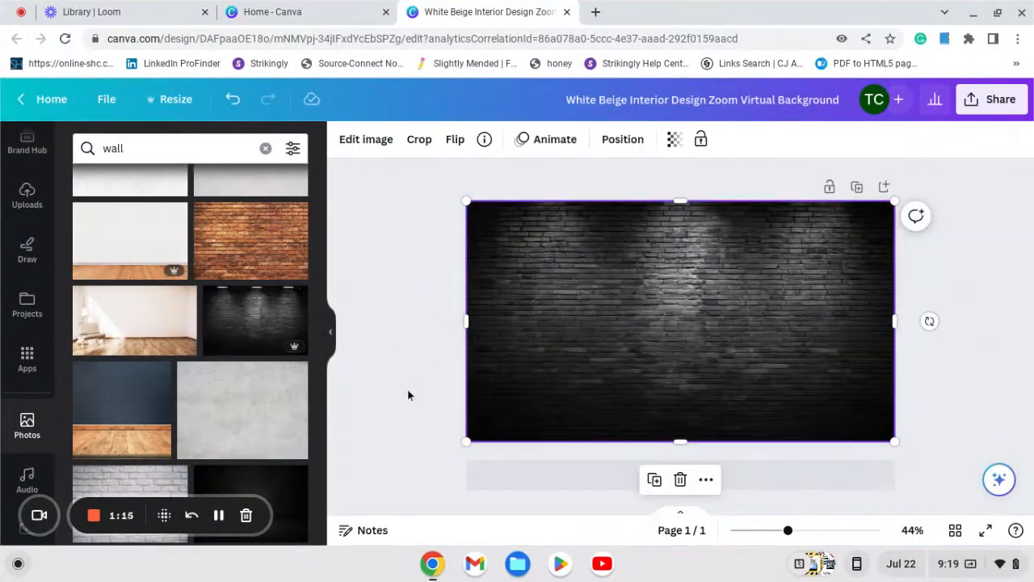
pyautogui.click(417, 381)
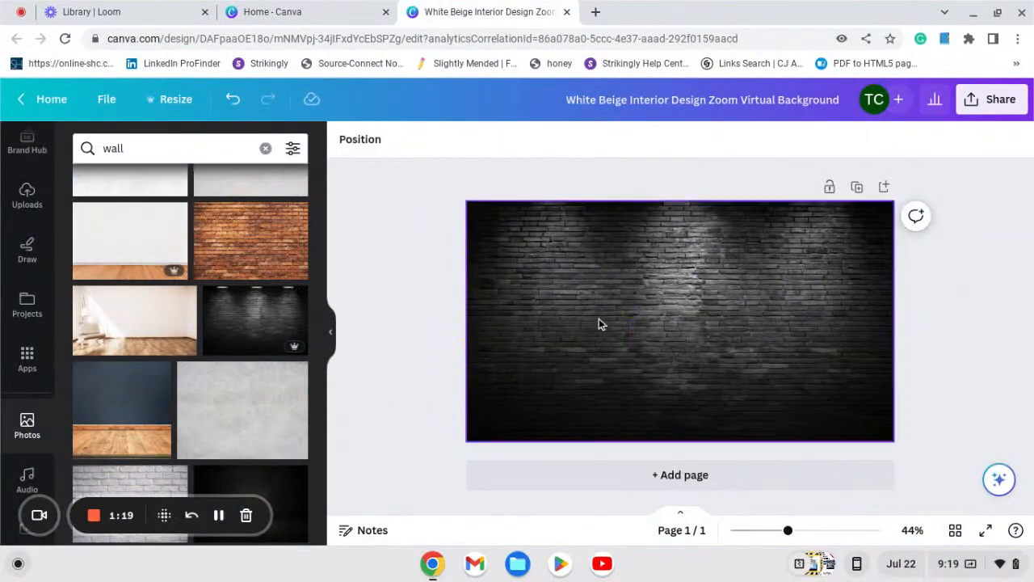
pyautogui.click(634, 302)
pyautogui.doubleClick(634, 304)
pyautogui.moveTo(621, 243); pyautogui.dragTo(628, 332)
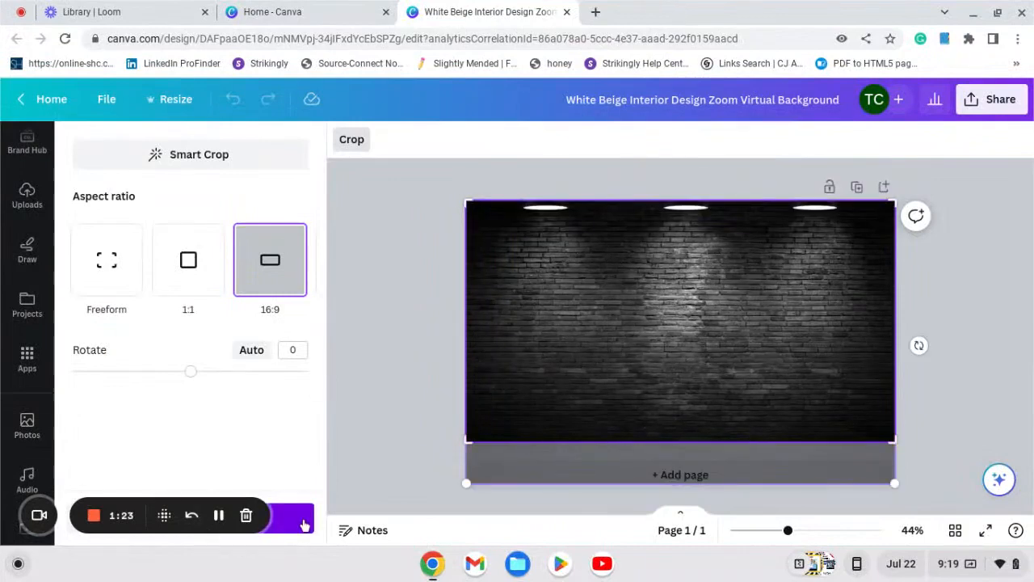
pyautogui.click(300, 526)
pyautogui.click(403, 393)
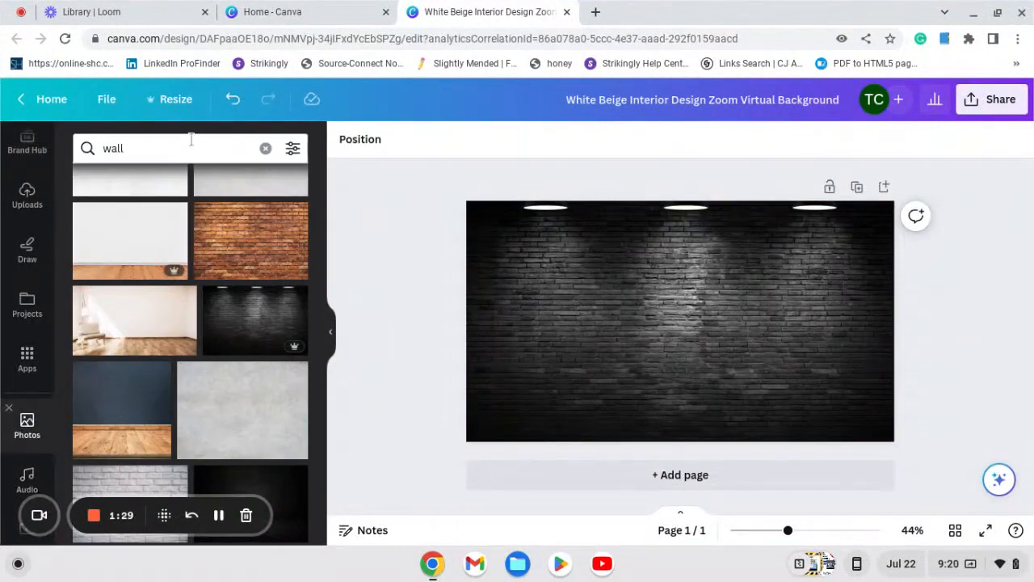
# Search the photo library for "colorful picture" in place of the wall search.
pyautogui.click(132, 148)
pyautogui.doubleClick(133, 147)
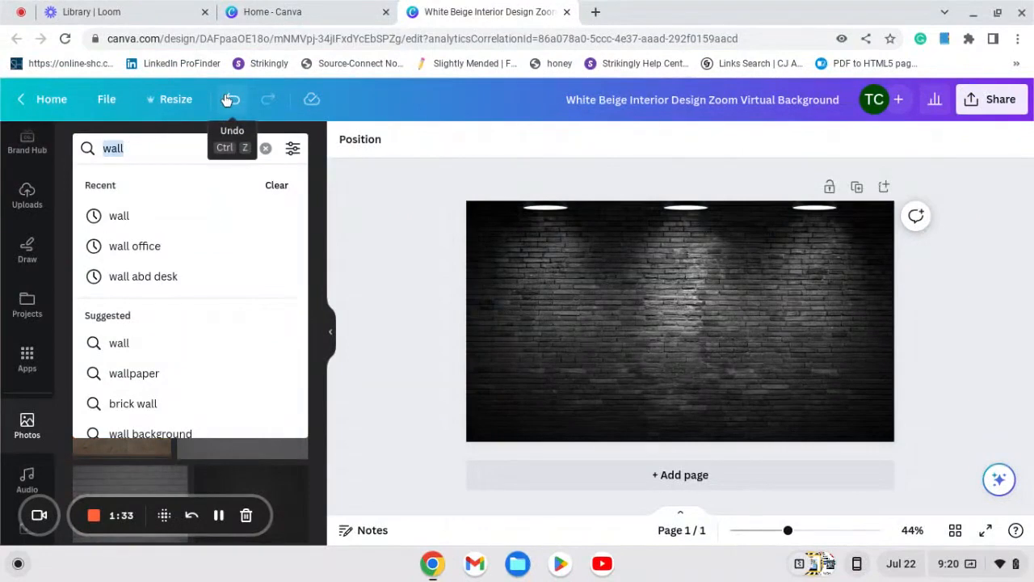
pyautogui.write('col')
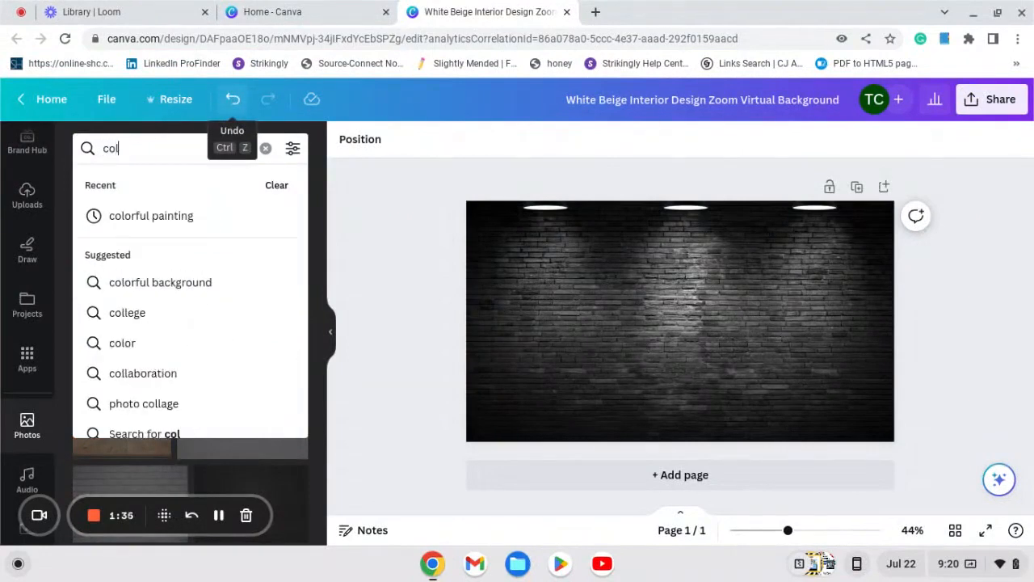
pyautogui.write('orful ')
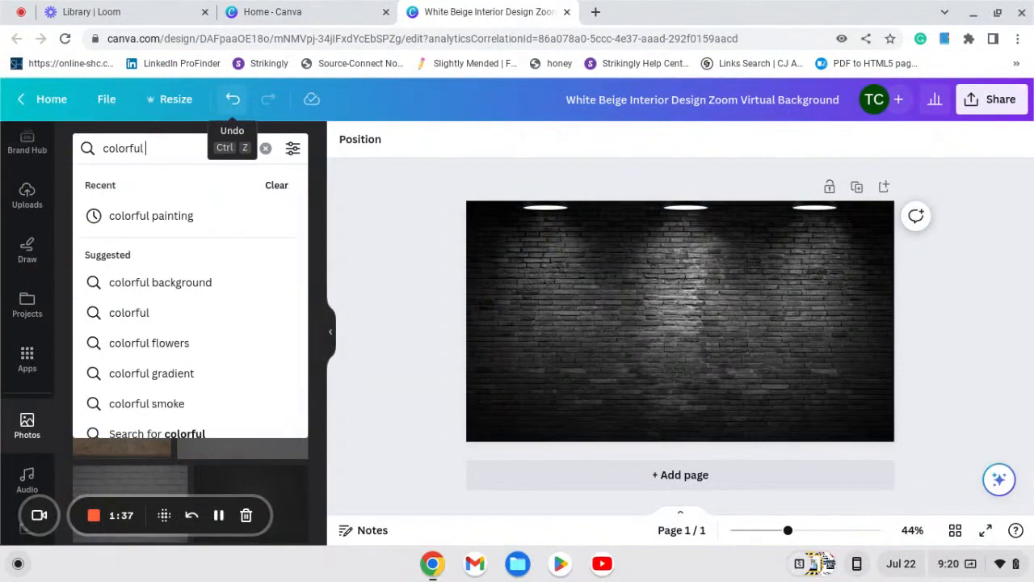
pyautogui.write('picture')
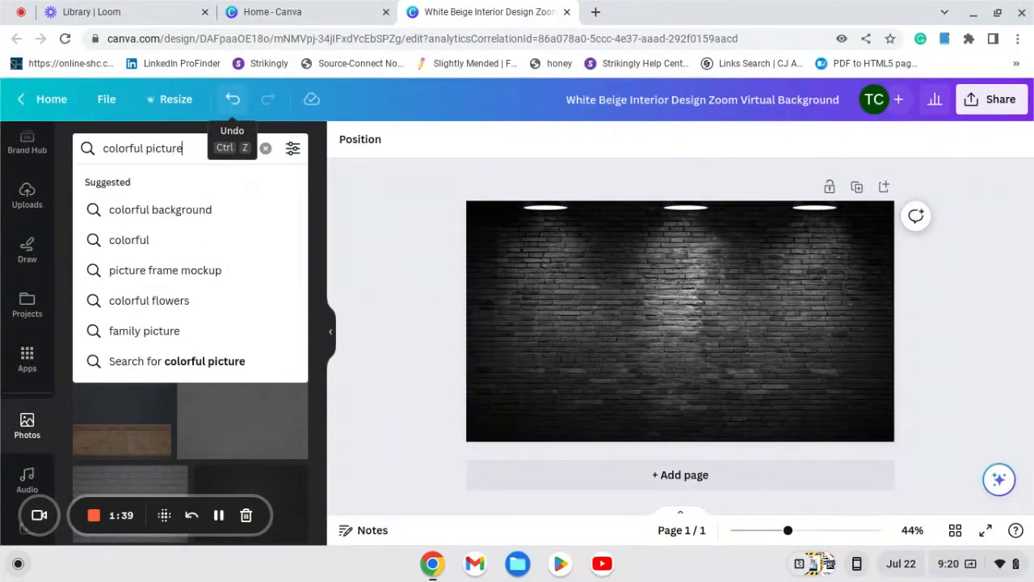
pyautogui.press('Return')
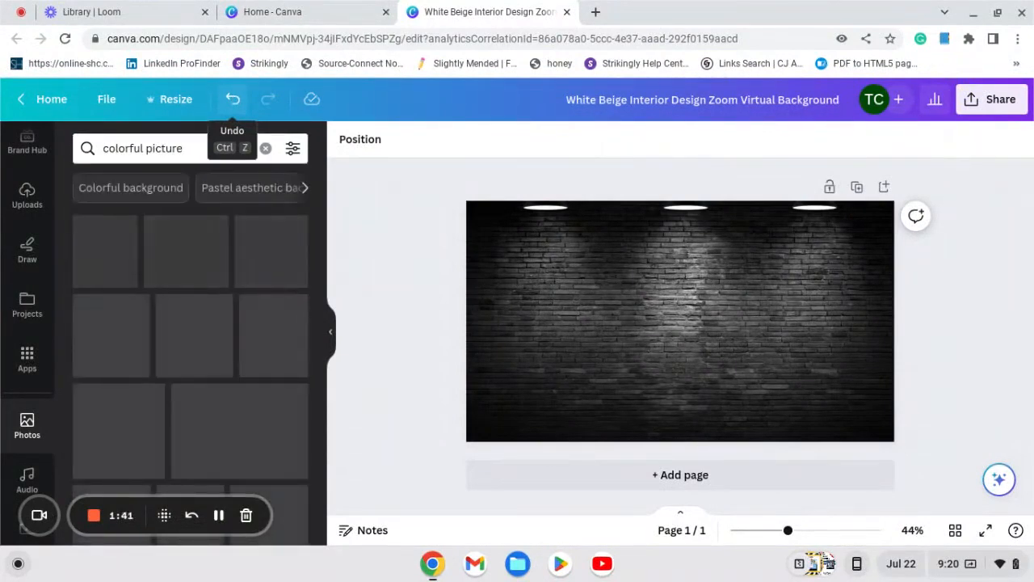
# Search the photos for the suggested term "colorful background" and browse the results.
pyautogui.click(202, 149)
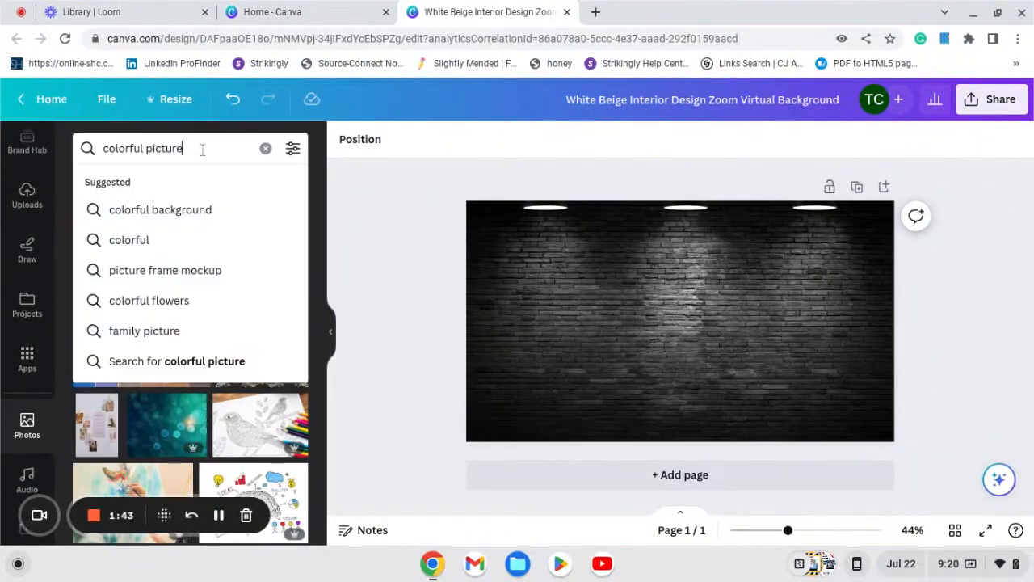
pyautogui.click(176, 212)
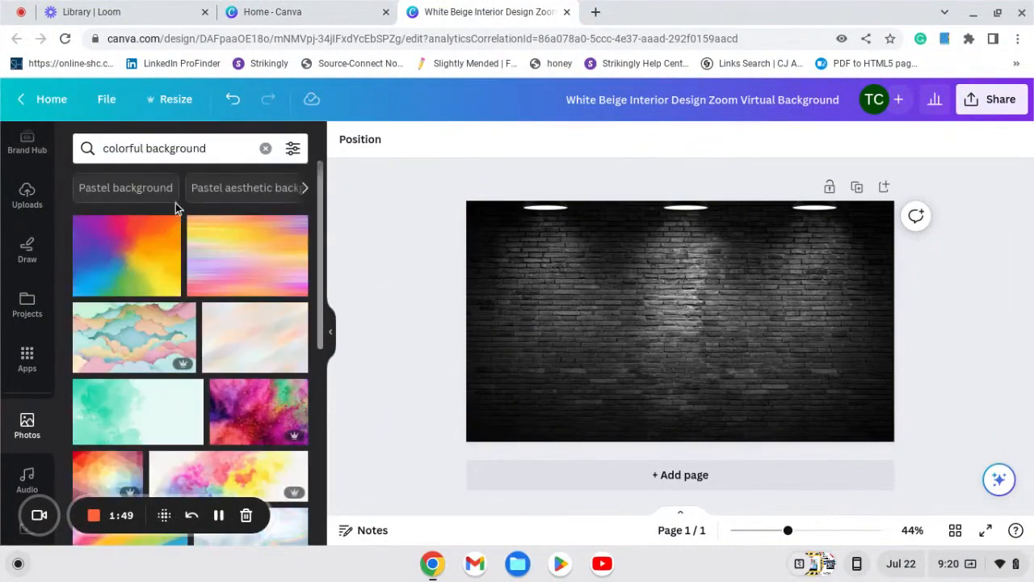
pyautogui.scroll(-3, 159, 362)
pyautogui.scroll(3, 194, 230)
# Change the photo search term back to "colorful picture" and run the search.
pyautogui.moveTo(223, 148); pyautogui.dragTo(146, 155)
pyautogui.write('picture')
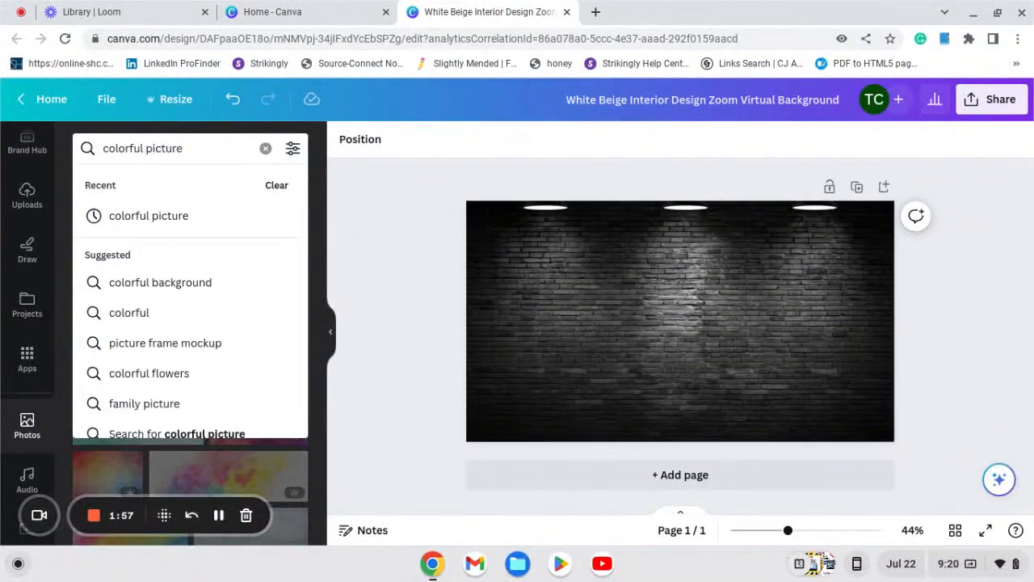
pyautogui.press('Return')
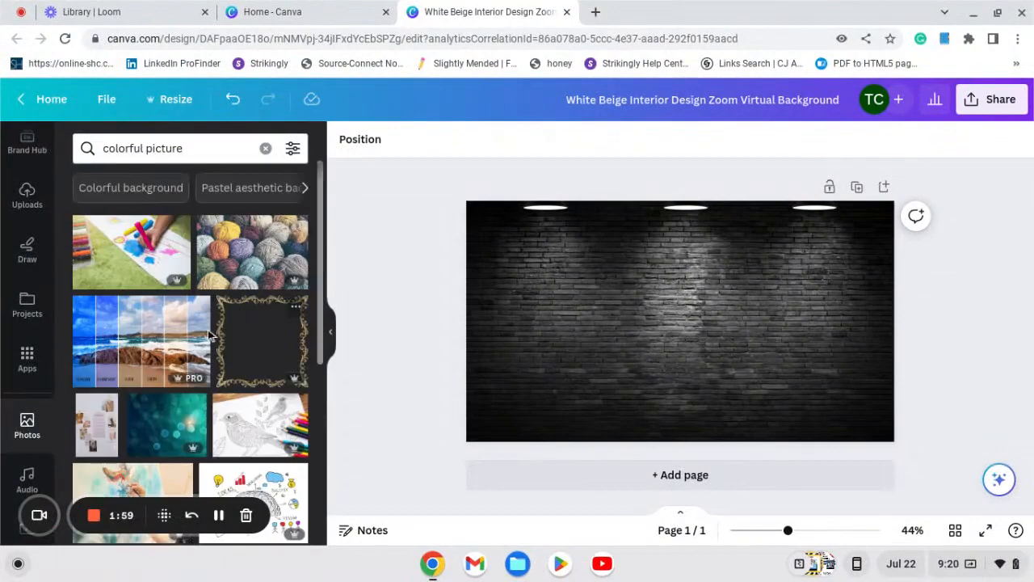
# Add the colorful elephant painting to the page, shrink it to about 561 × 440, and center it horizontally on the brick wall.
pyautogui.scroll(-5, 195, 315)
pyautogui.scroll(-5, 196, 315)
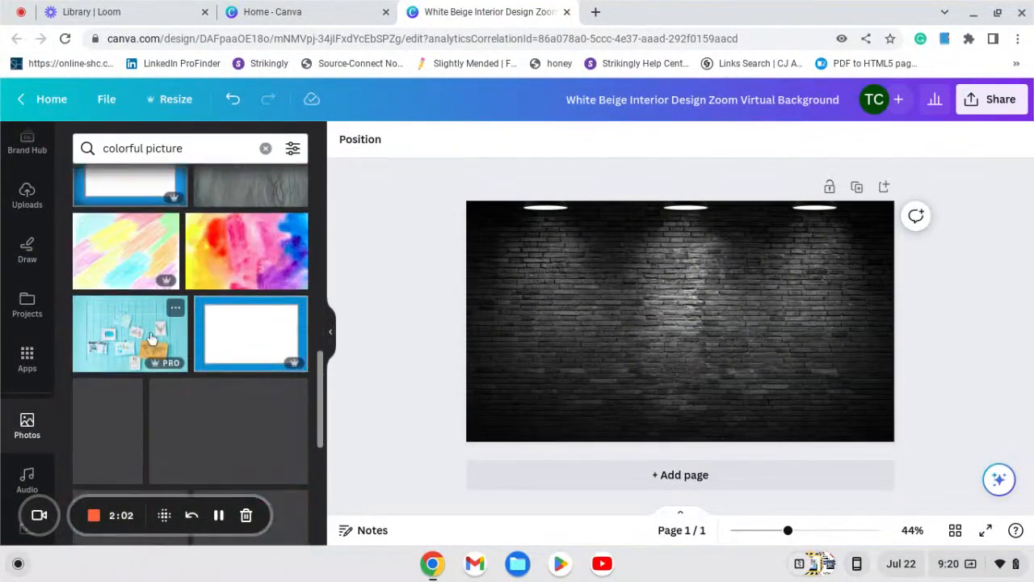
pyautogui.scroll(-4, 161, 331)
pyautogui.scroll(-3, 149, 340)
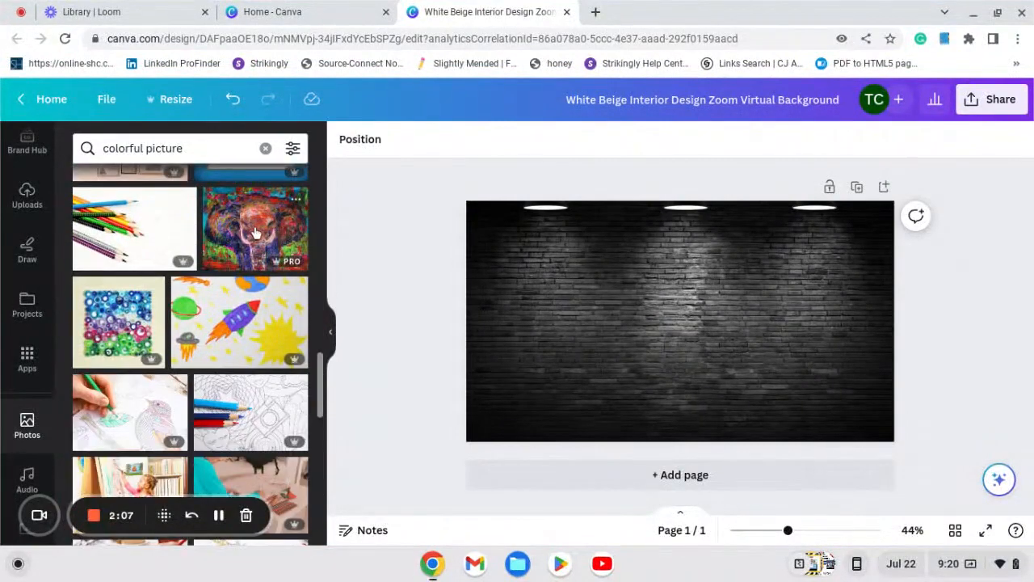
pyautogui.click(244, 217)
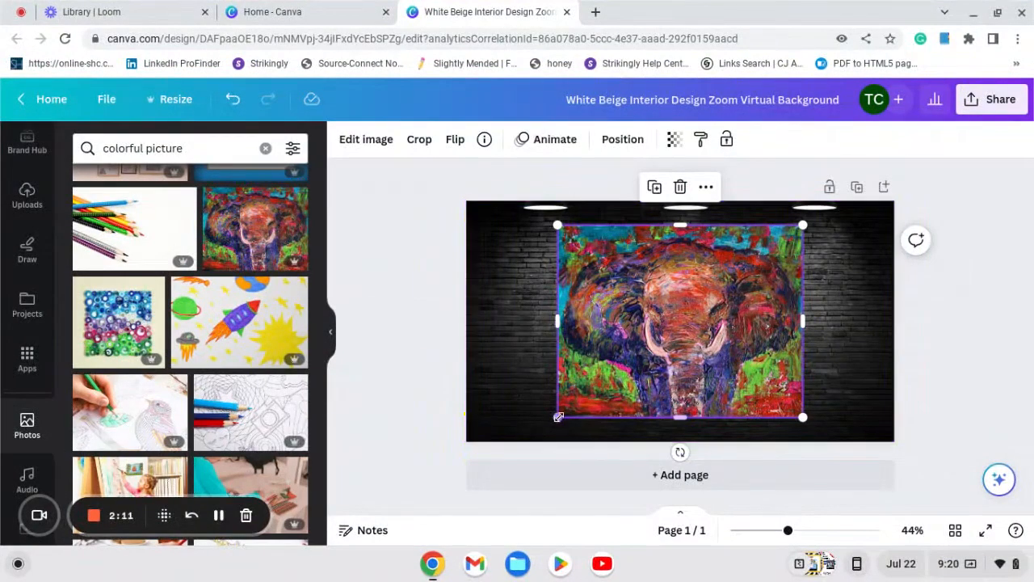
pyautogui.moveTo(557, 417); pyautogui.dragTo(616, 372)
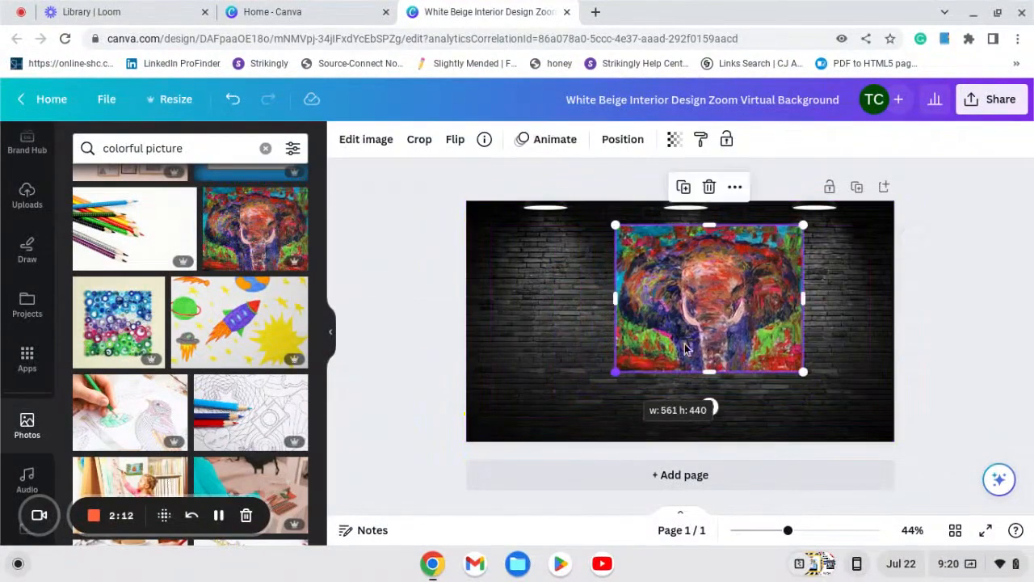
pyautogui.moveTo(748, 316); pyautogui.dragTo(723, 314)
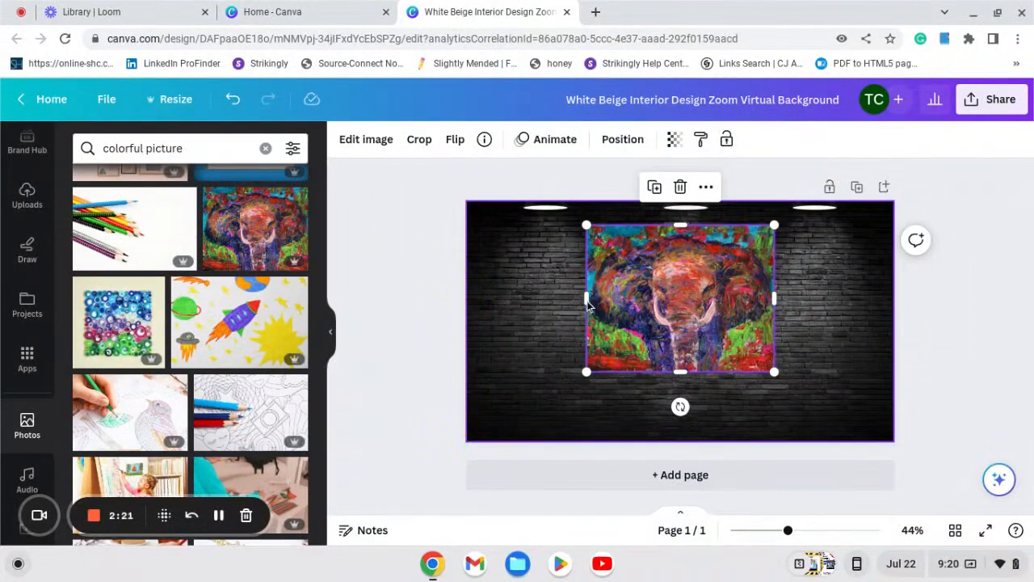
# Apply a Drop shadow effect to the elephant painting.
pyautogui.click(364, 139)
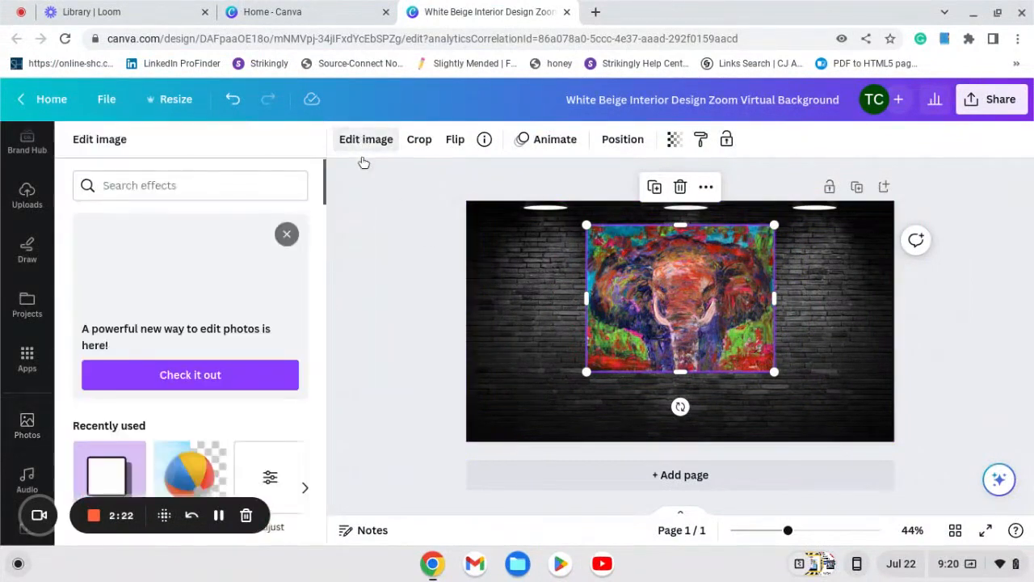
pyautogui.click(103, 462)
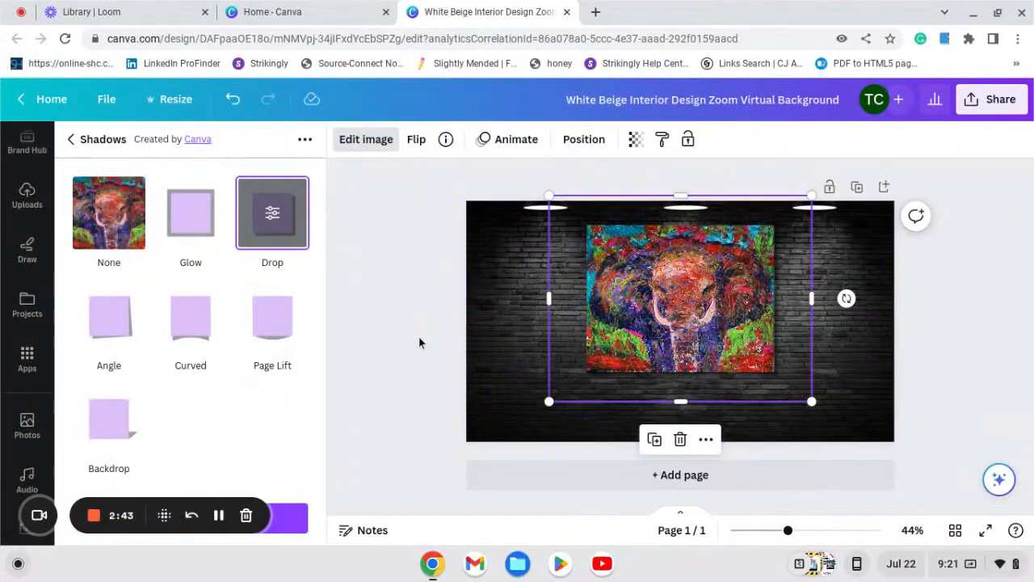
pyautogui.click(408, 388)
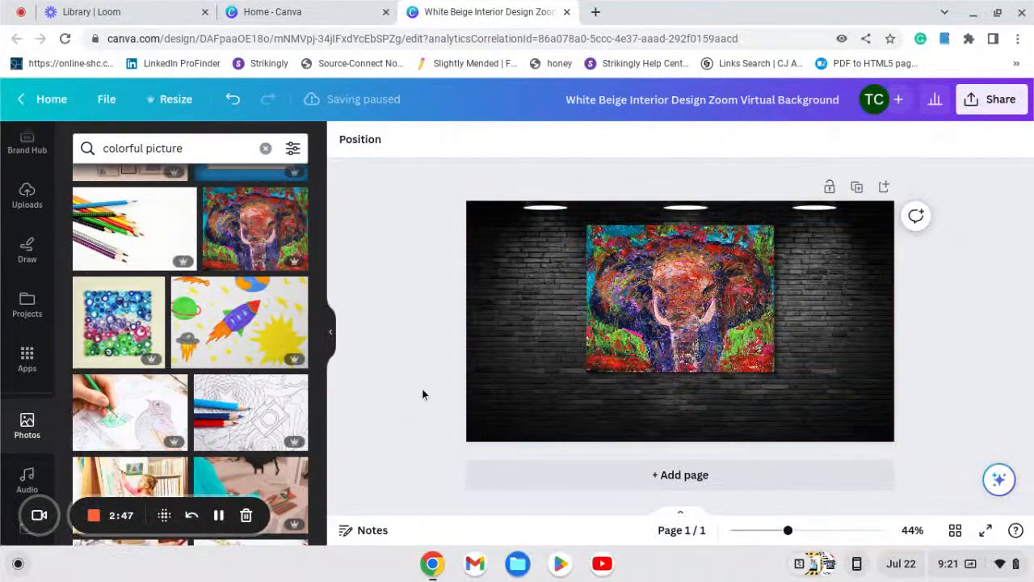
# Try to move the elephant painting lower on the wall and open its position settings.
pyautogui.click(667, 316)
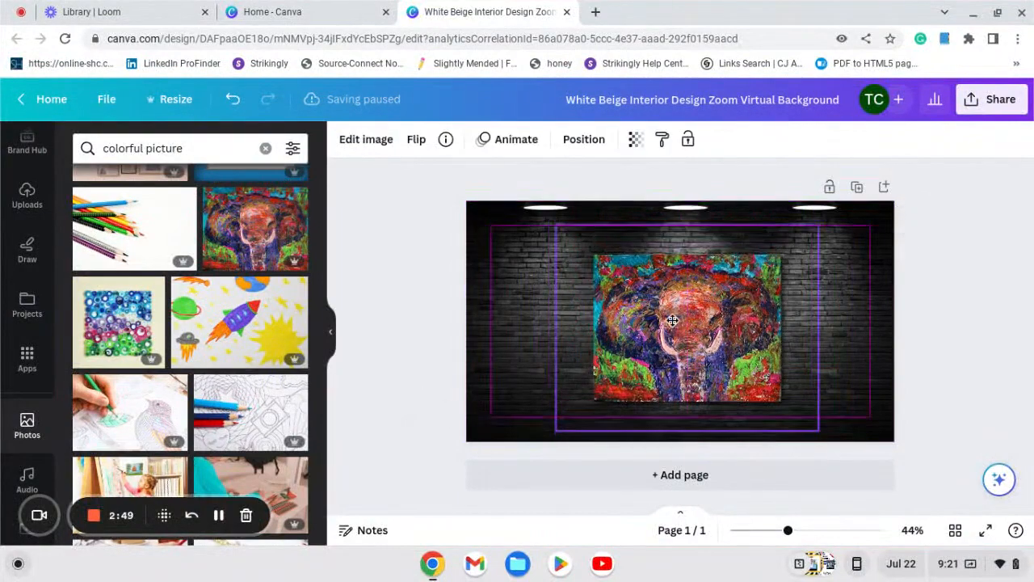
pyautogui.moveTo(672, 324); pyautogui.dragTo(661, 303)
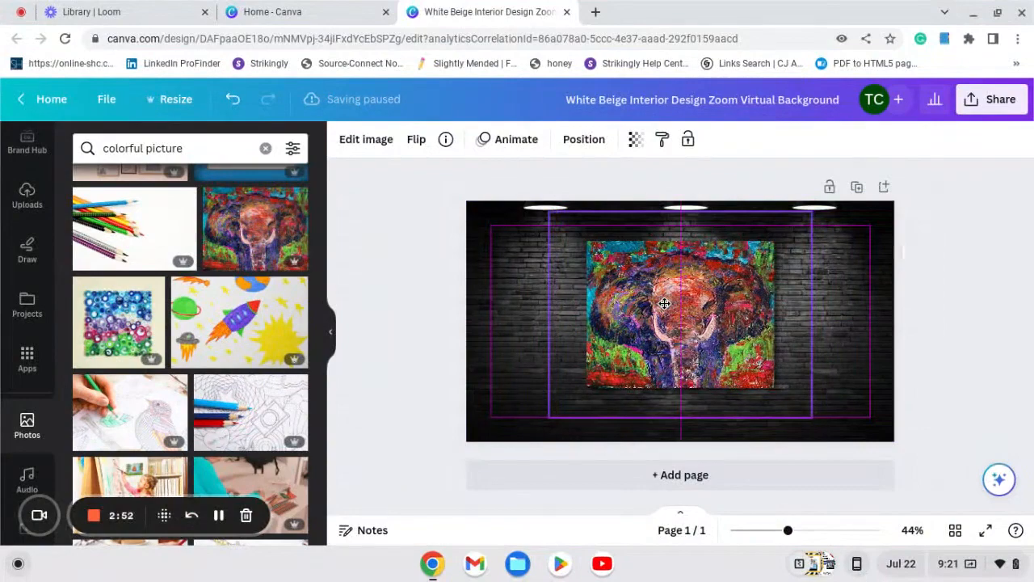
pyautogui.click(587, 144)
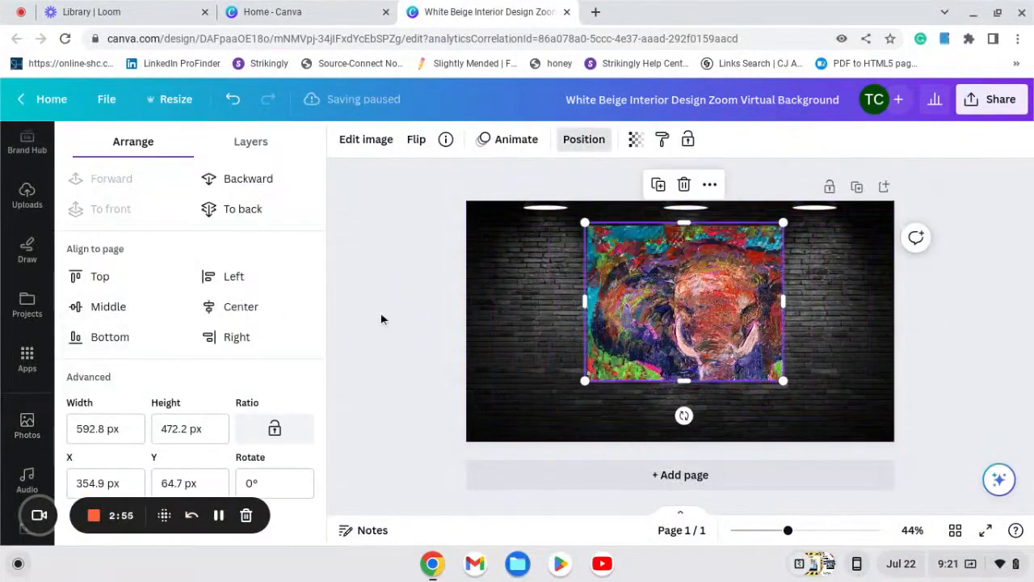
pyautogui.click(382, 318)
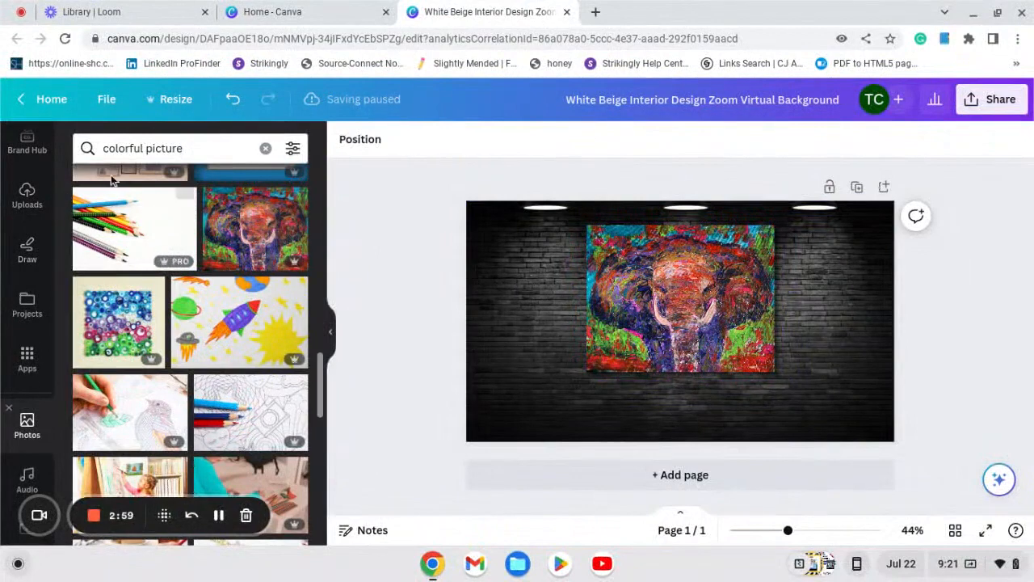
# Search the photos for "plants" and narrow the search to House plants.
pyautogui.moveTo(187, 148); pyautogui.dragTo(86, 145)
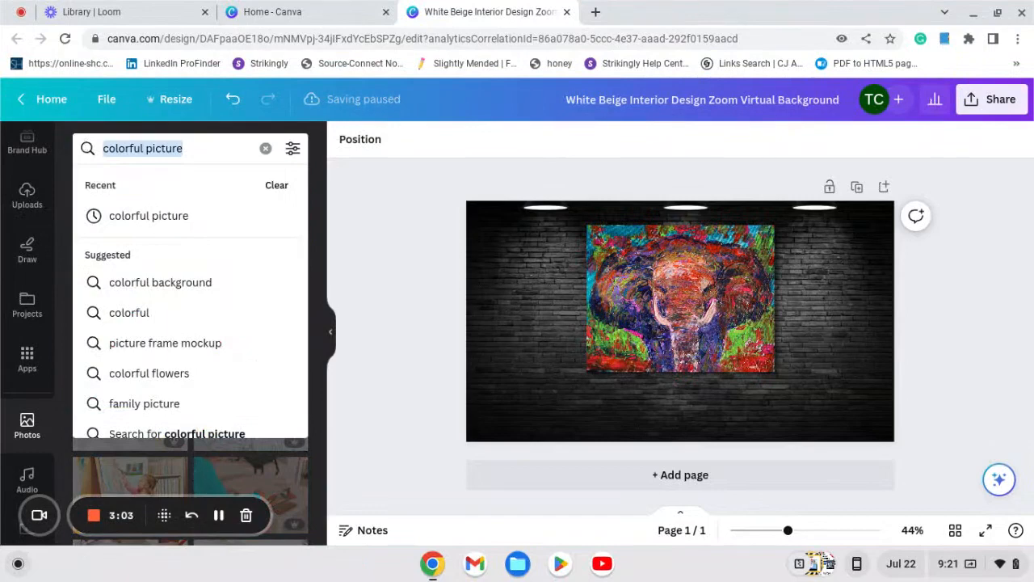
pyautogui.write('p')
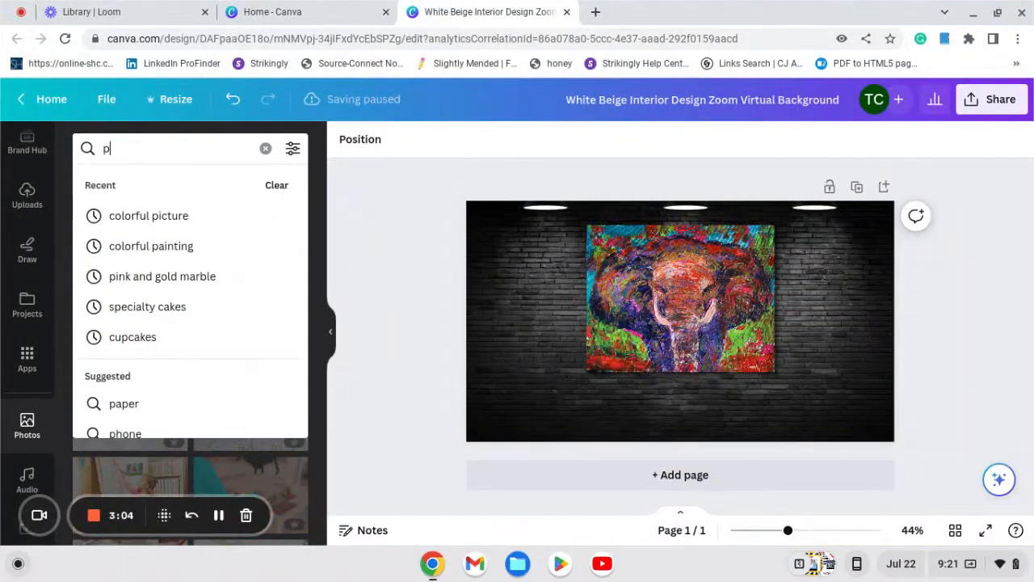
pyautogui.write('lants')
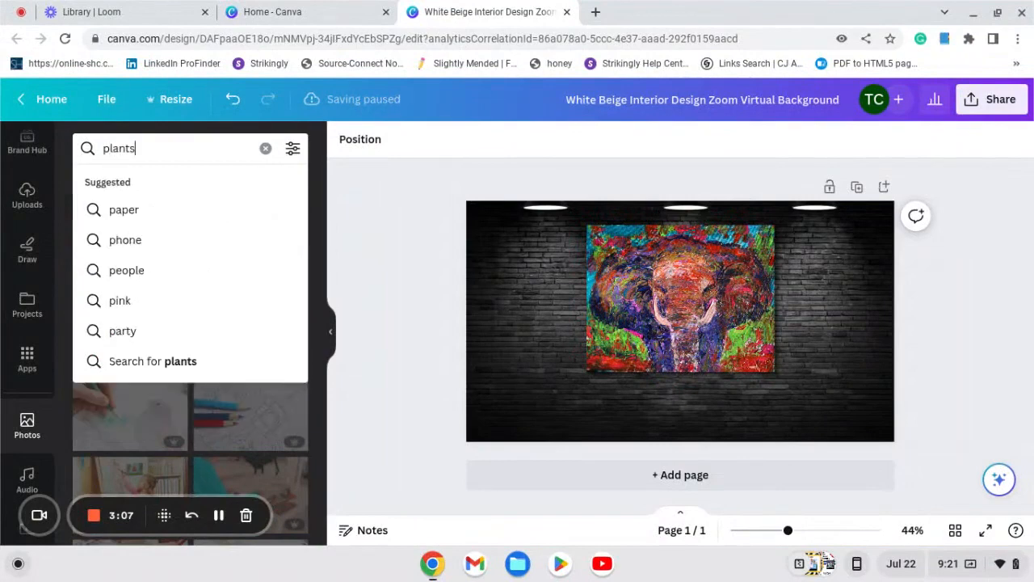
pyautogui.click(169, 359)
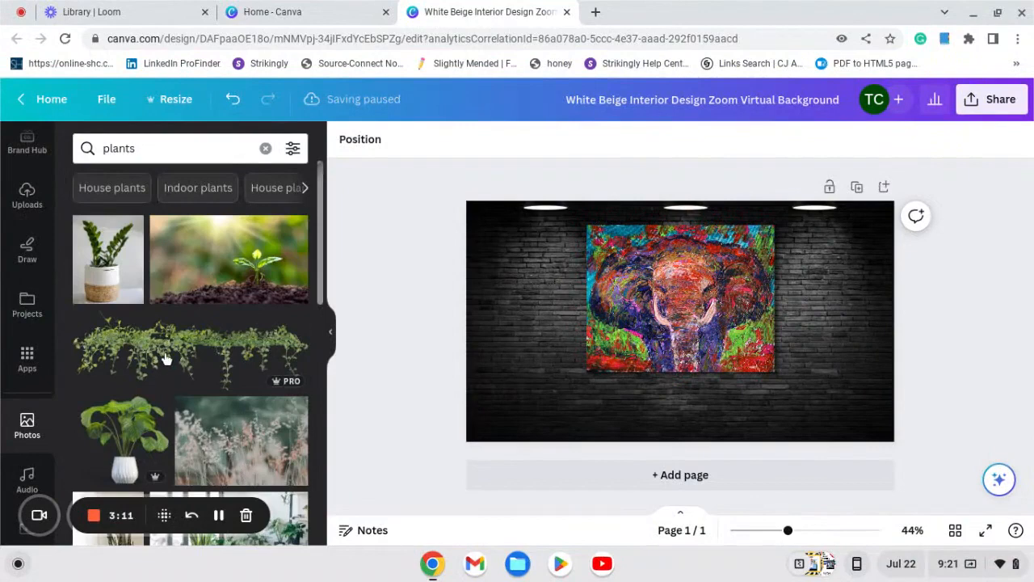
pyautogui.click(111, 187)
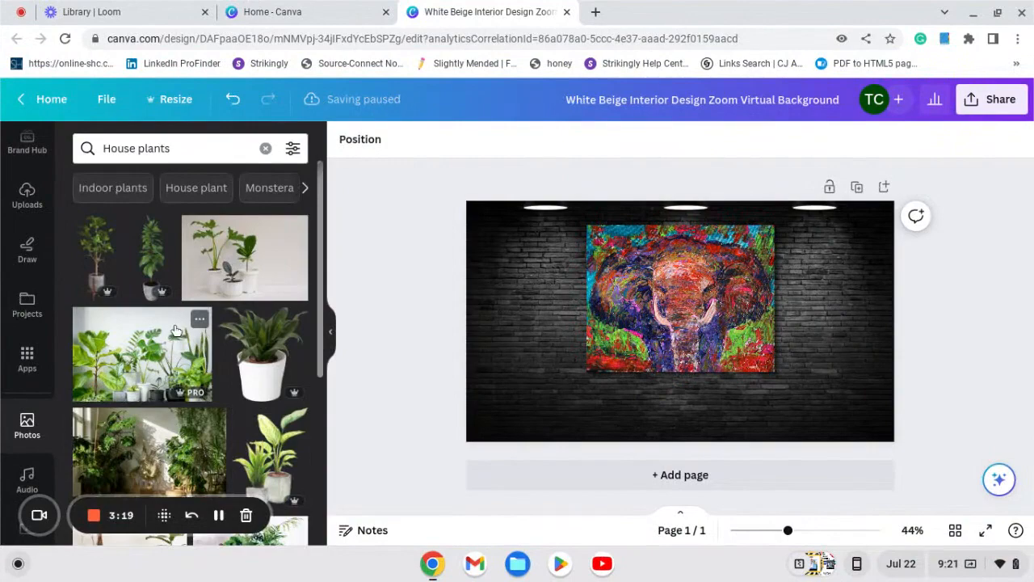
# Add the photo of the tall leafy plant in a cream pot on a white background to the page.
pyautogui.scroll(-2, 176, 330)
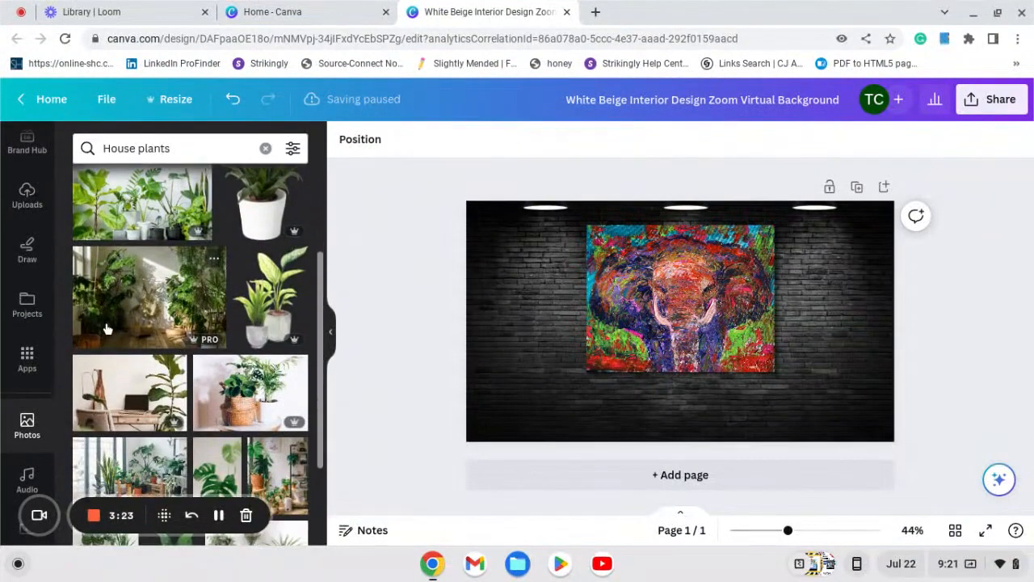
pyautogui.scroll(-3, 106, 328)
pyautogui.scroll(-3, 159, 315)
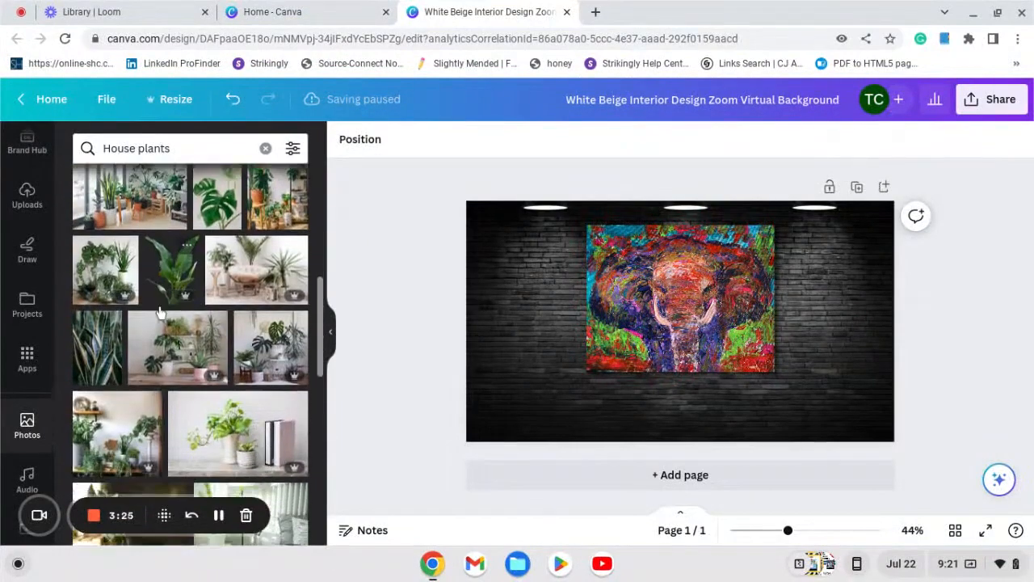
pyautogui.scroll(-5, 160, 322)
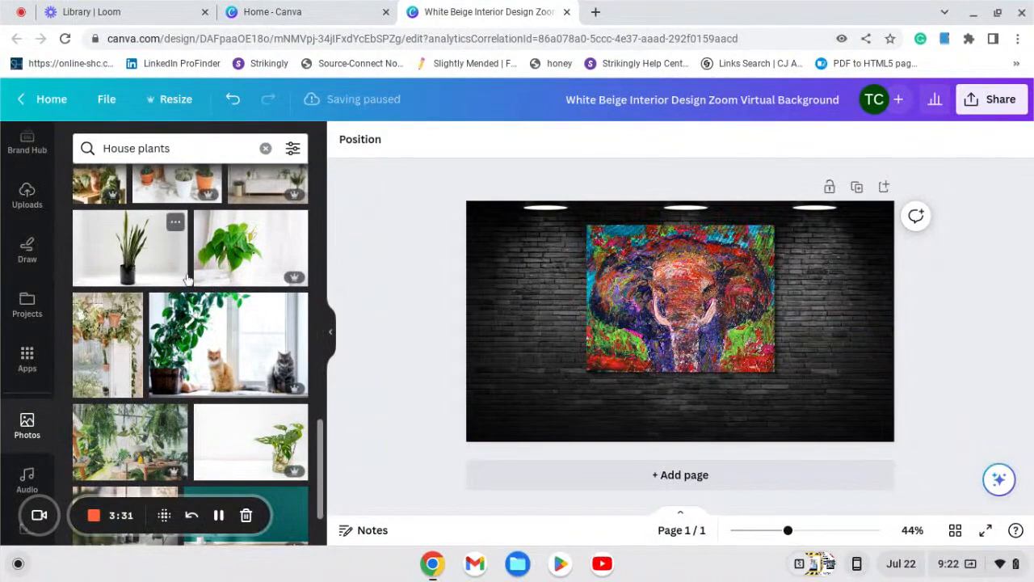
pyautogui.scroll(-5, 213, 356)
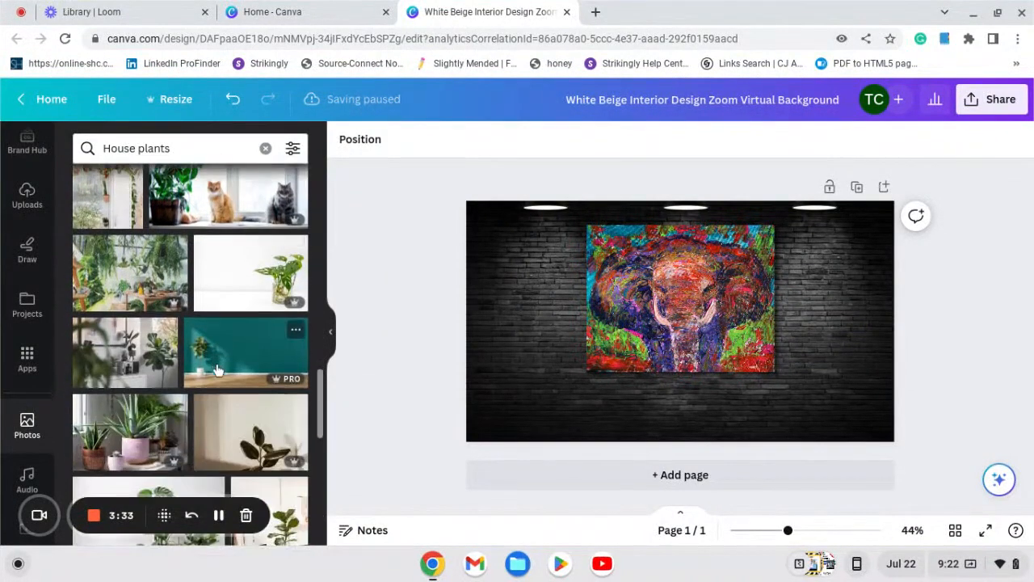
pyautogui.scroll(-3, 154, 347)
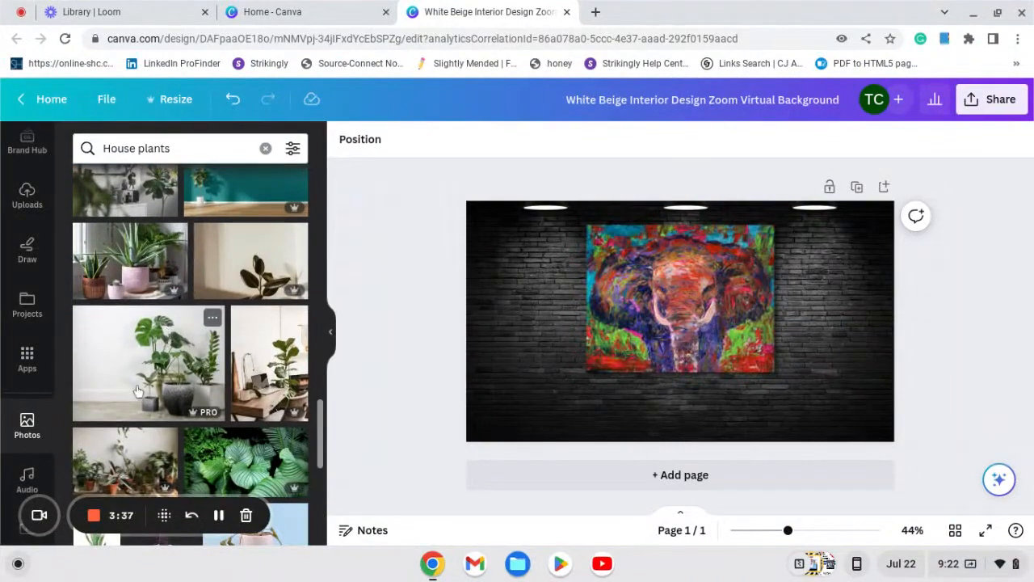
pyautogui.scroll(-4, 144, 368)
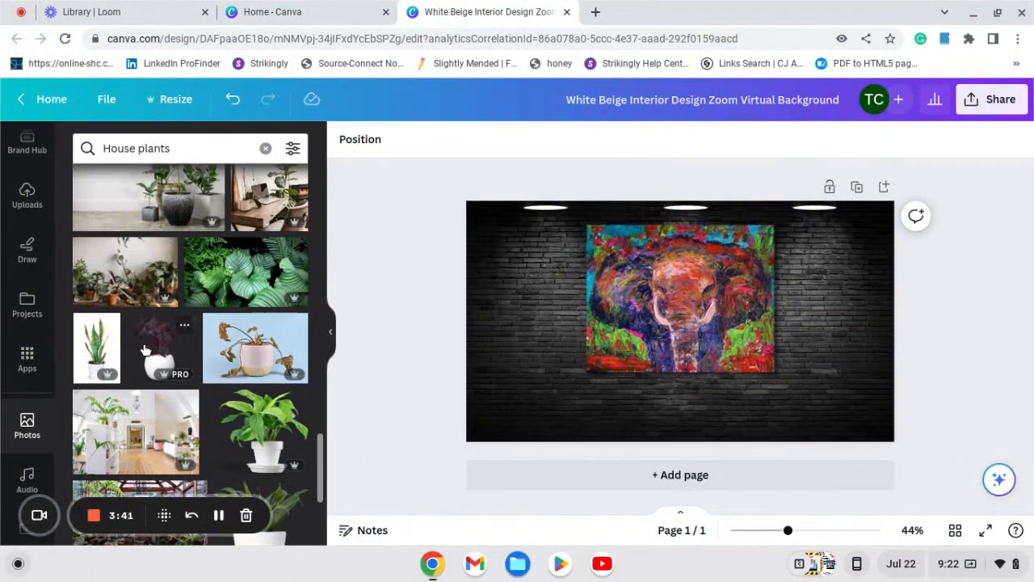
pyautogui.scroll(-3, 144, 349)
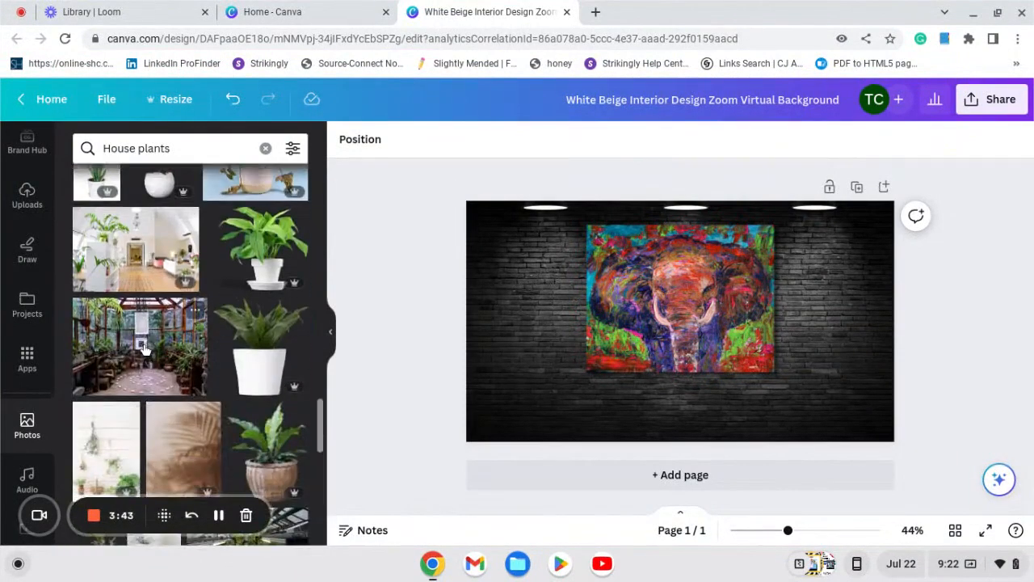
pyautogui.scroll(-5, 143, 347)
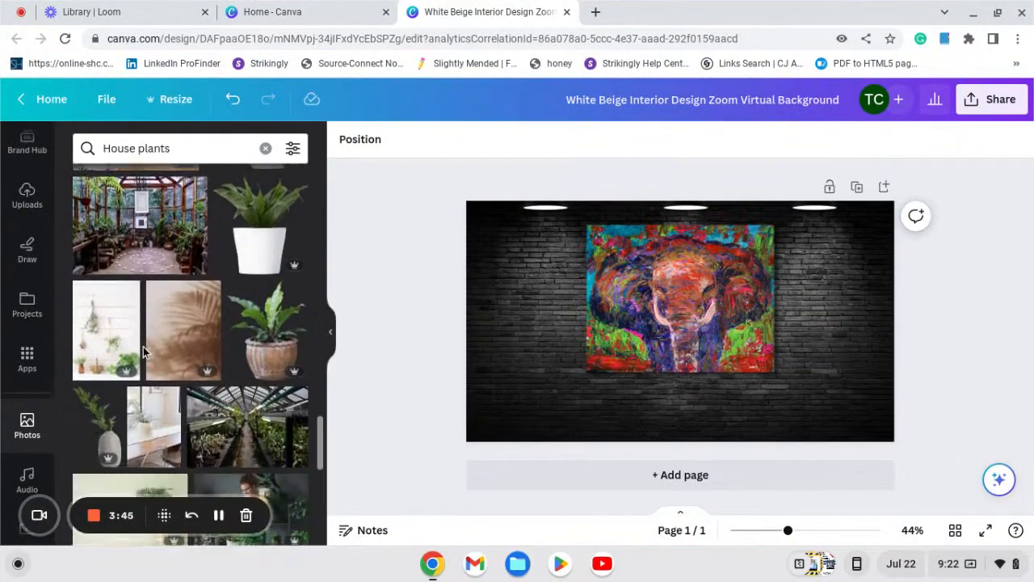
pyautogui.scroll(-1, 141, 364)
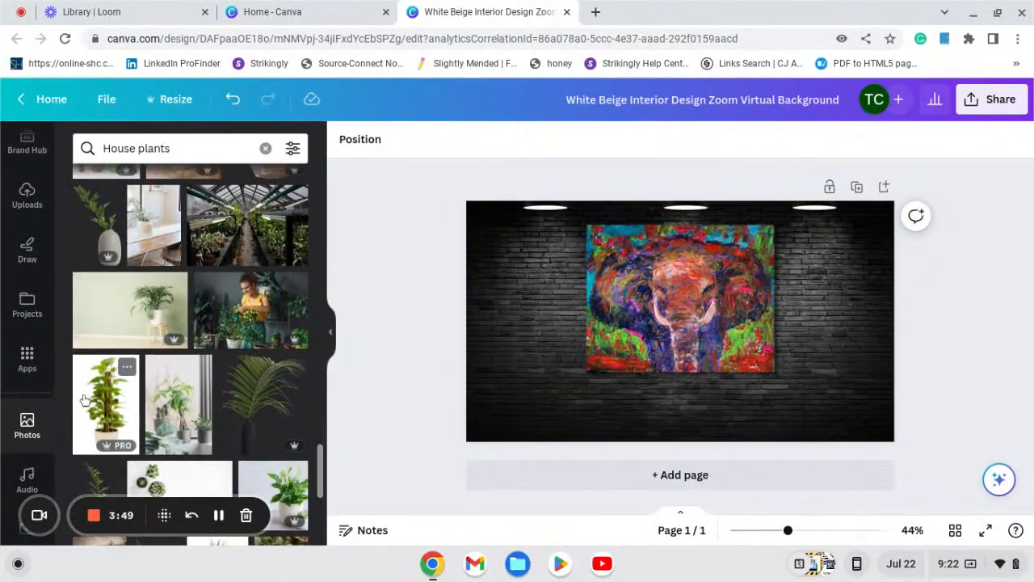
pyautogui.click(90, 402)
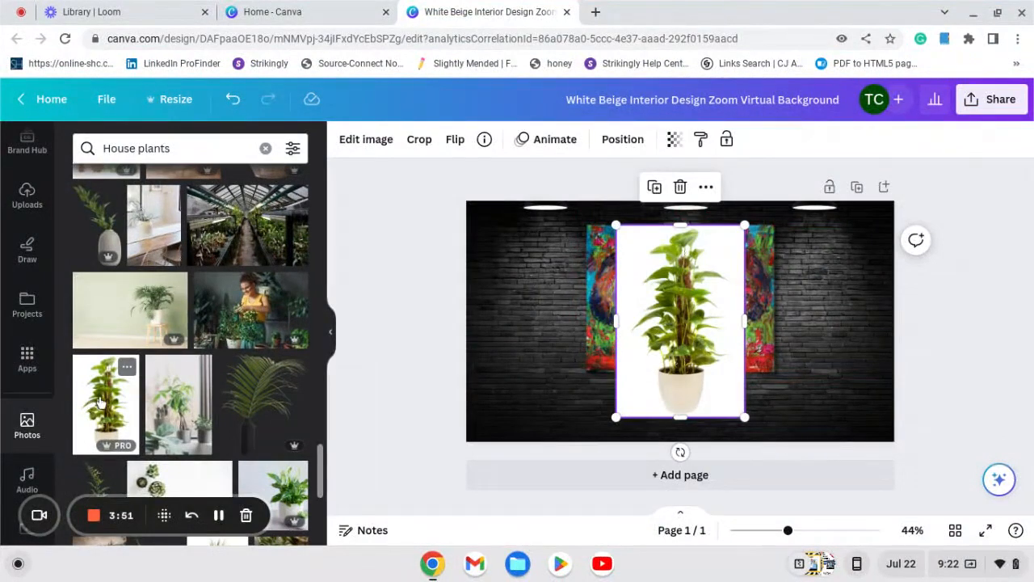
# Remove the plant photo's background, move it to the lower-left corner of the page, and apply the change.
pyautogui.click(375, 143)
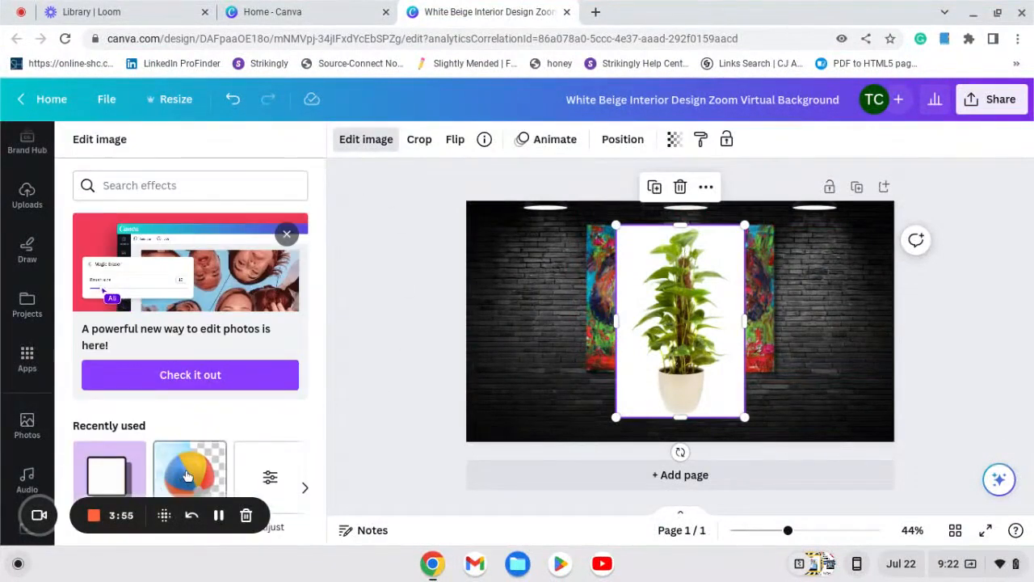
pyautogui.click(184, 449)
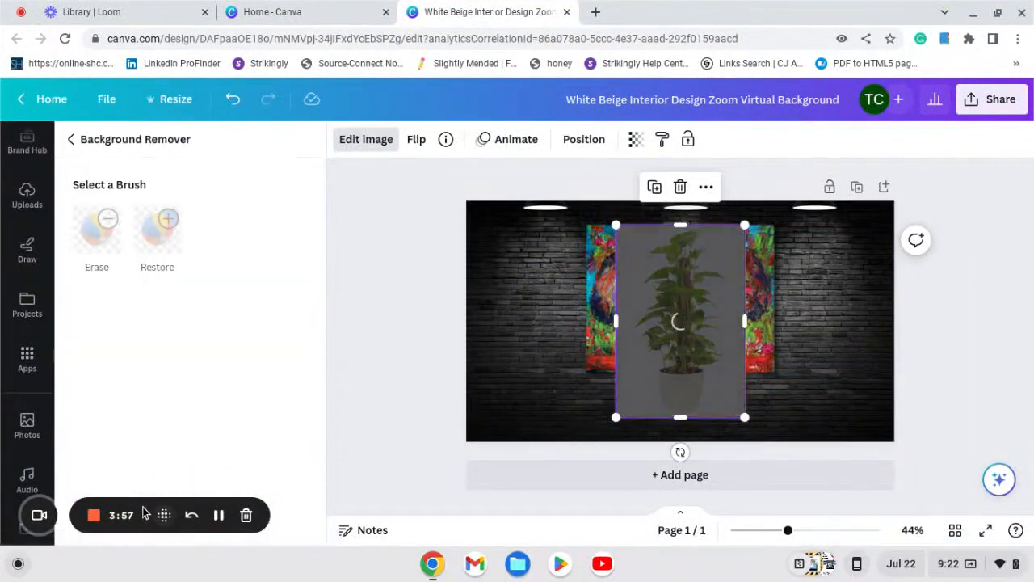
pyautogui.moveTo(146, 511); pyautogui.dragTo(1032, 502)
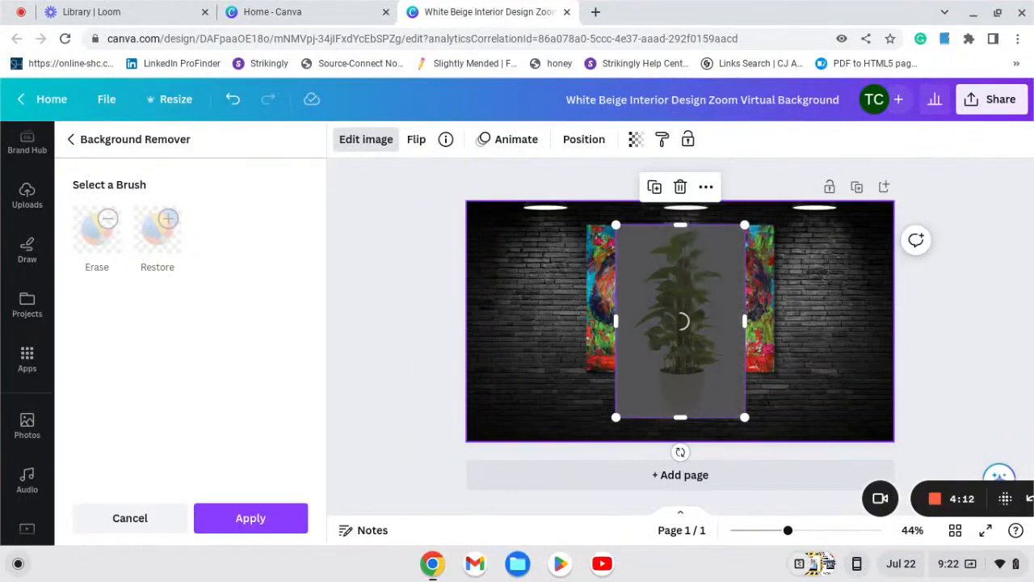
pyautogui.moveTo(690, 375); pyautogui.dragTo(525, 410)
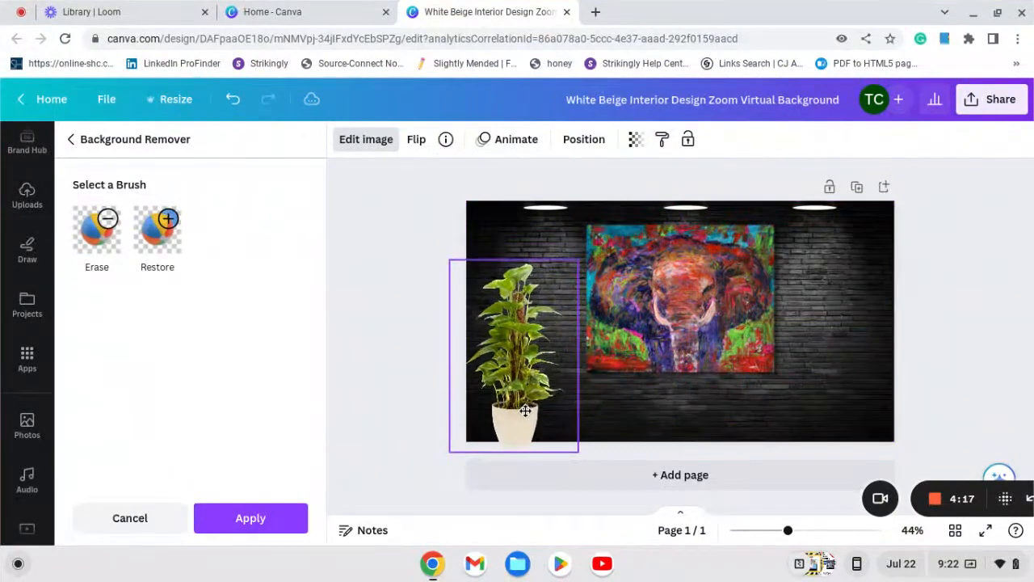
pyautogui.click(273, 519)
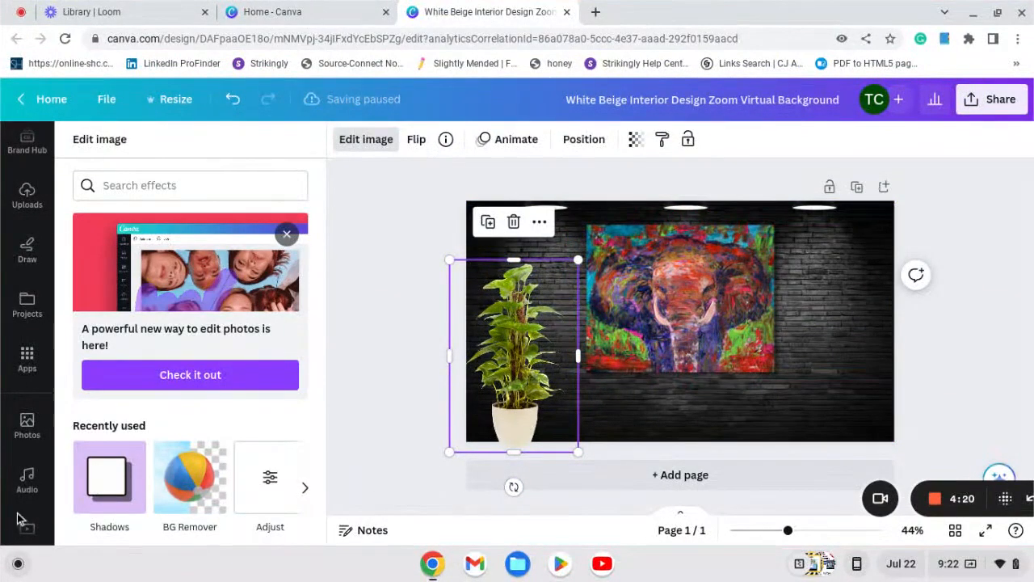
# Give the potted plant a Backdrop shadow and move it to the lower-right corner of the page.
pyautogui.click(106, 500)
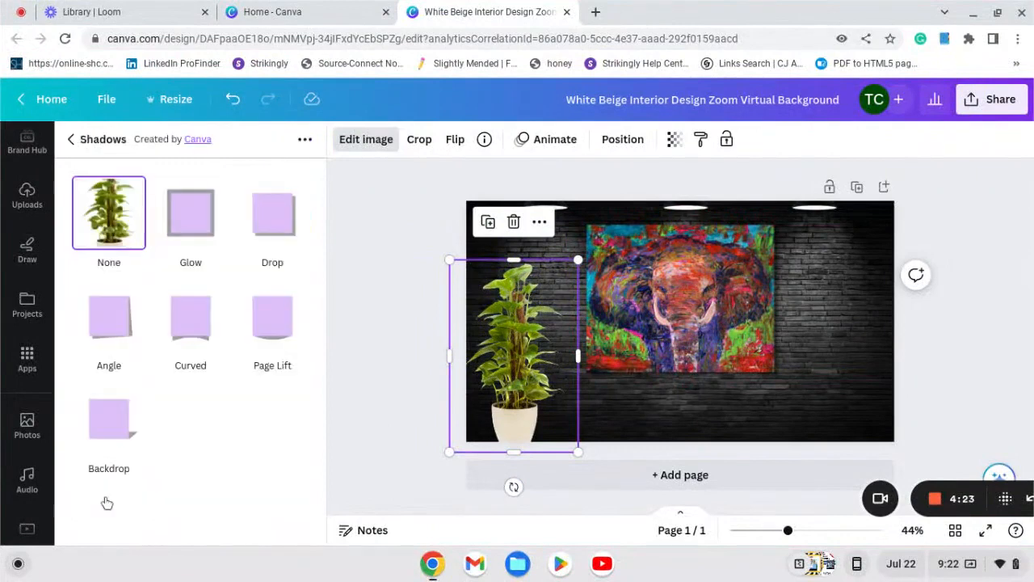
pyautogui.click(112, 414)
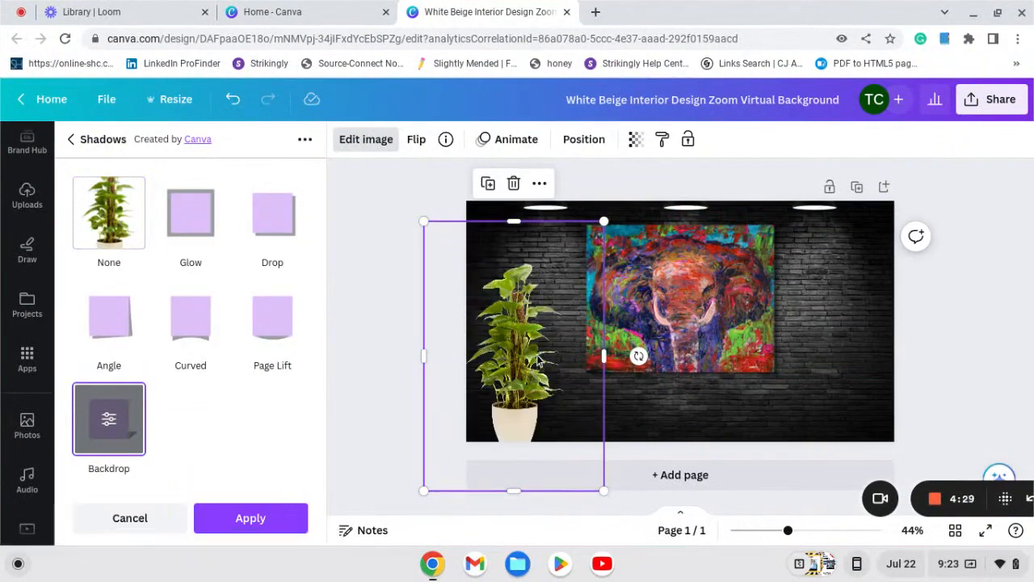
pyautogui.moveTo(517, 375); pyautogui.dragTo(843, 391)
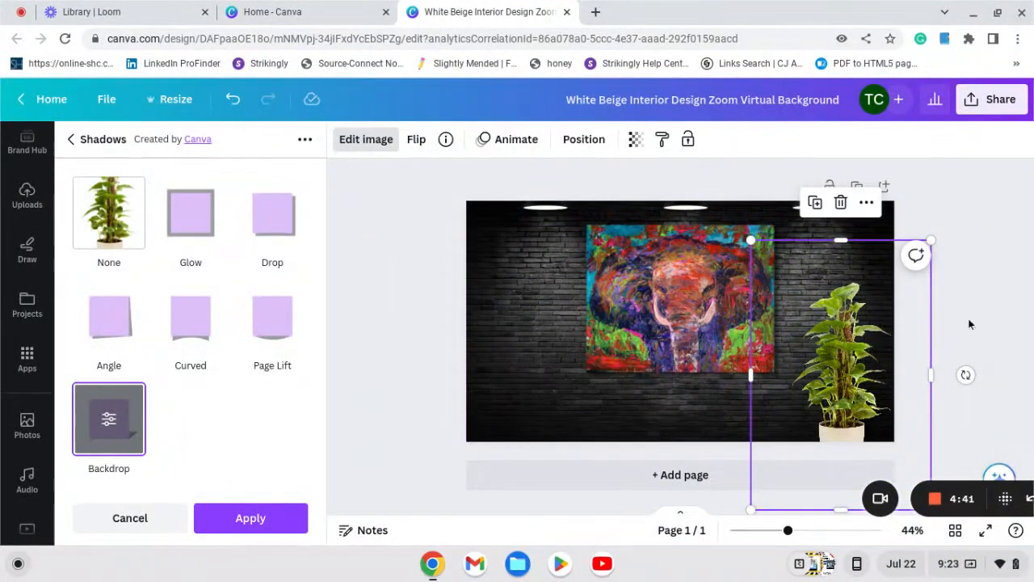
pyautogui.press('Escape')
pyautogui.press('Escape')
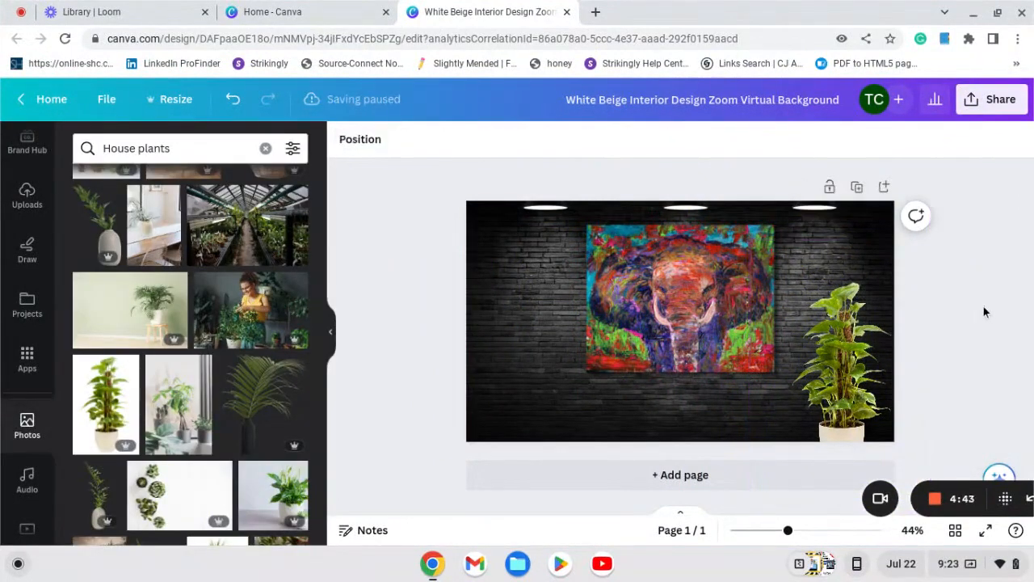
# Try to move the potted plant higher on the wall.
pyautogui.click(836, 397)
pyautogui.moveTo(837, 397); pyautogui.dragTo(847, 345)
pyautogui.click(976, 322)
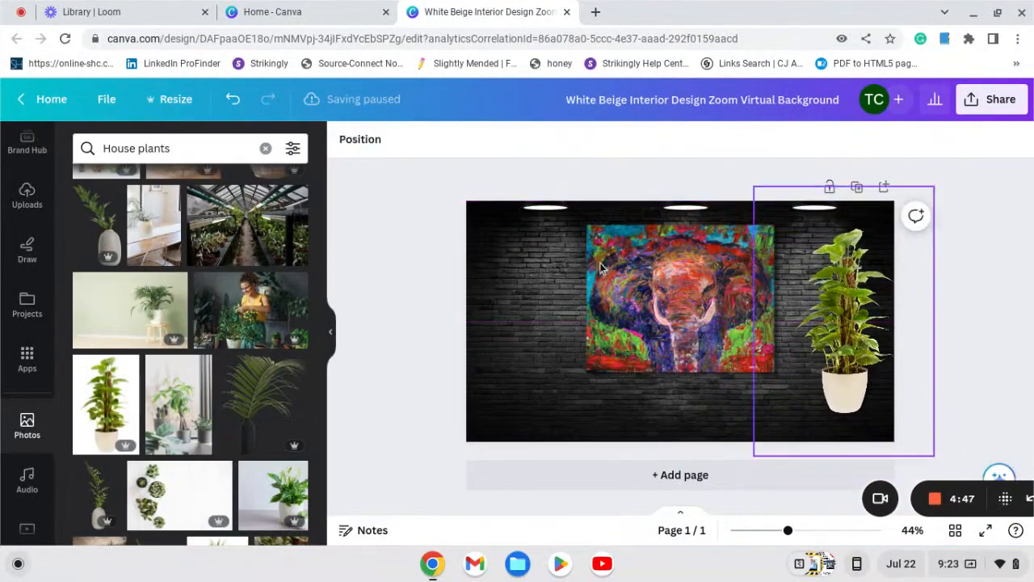
# Search the design elements for "floor" and show all the graphics results.
pyautogui.moveTo(183, 146); pyautogui.dragTo(87, 142)
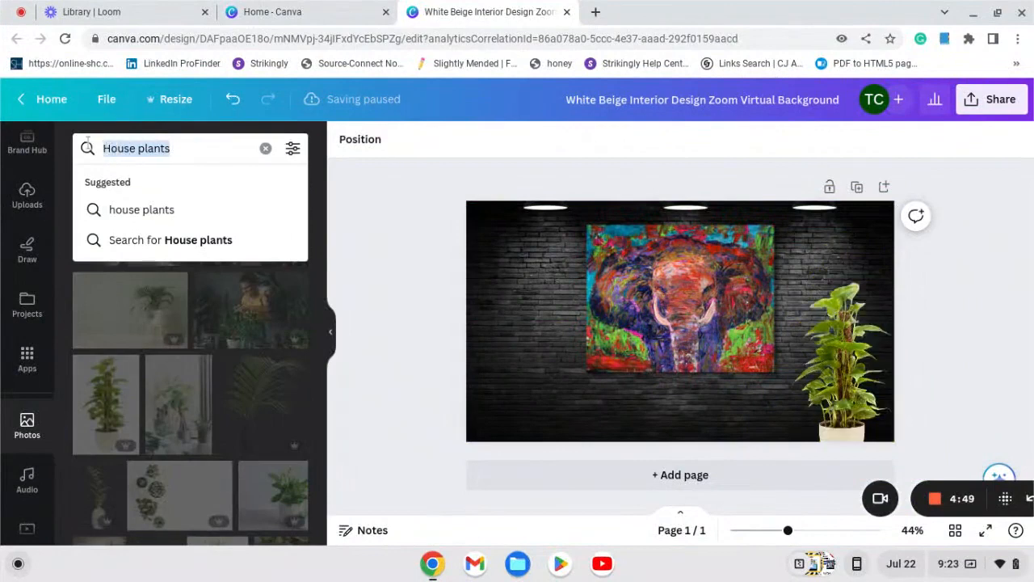
pyautogui.scroll(4, 32, 194)
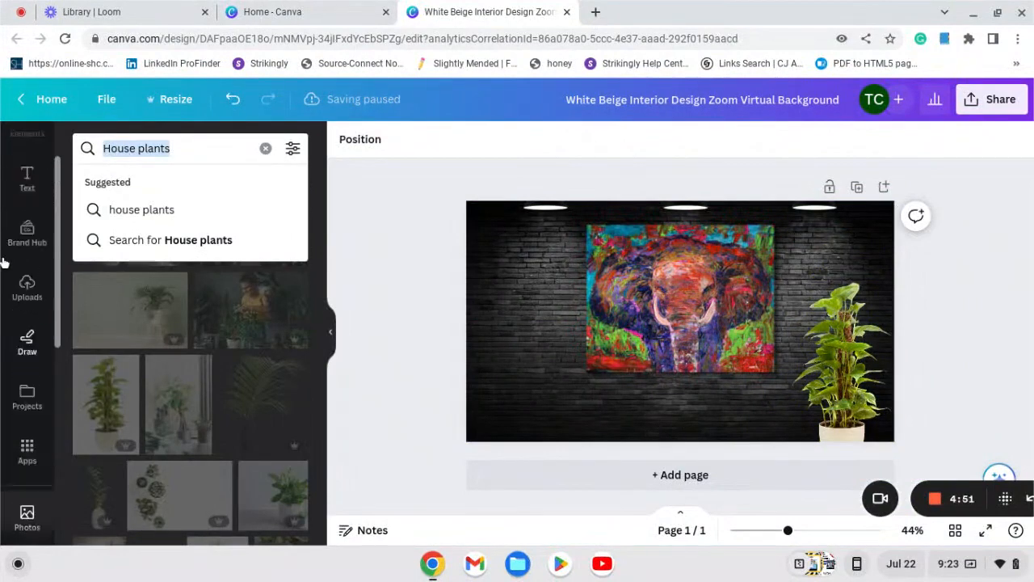
pyautogui.click(27, 206)
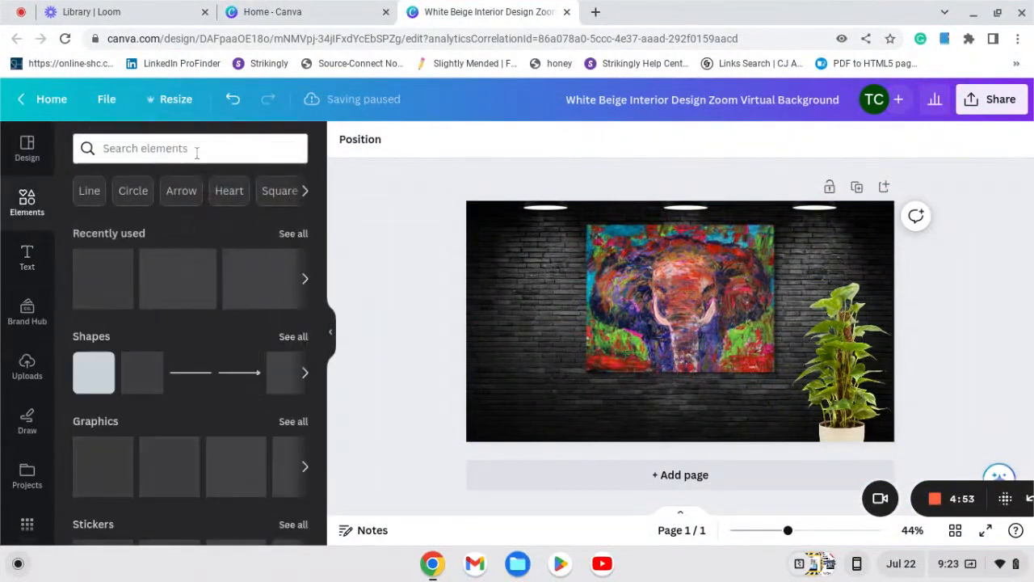
pyautogui.click(196, 151)
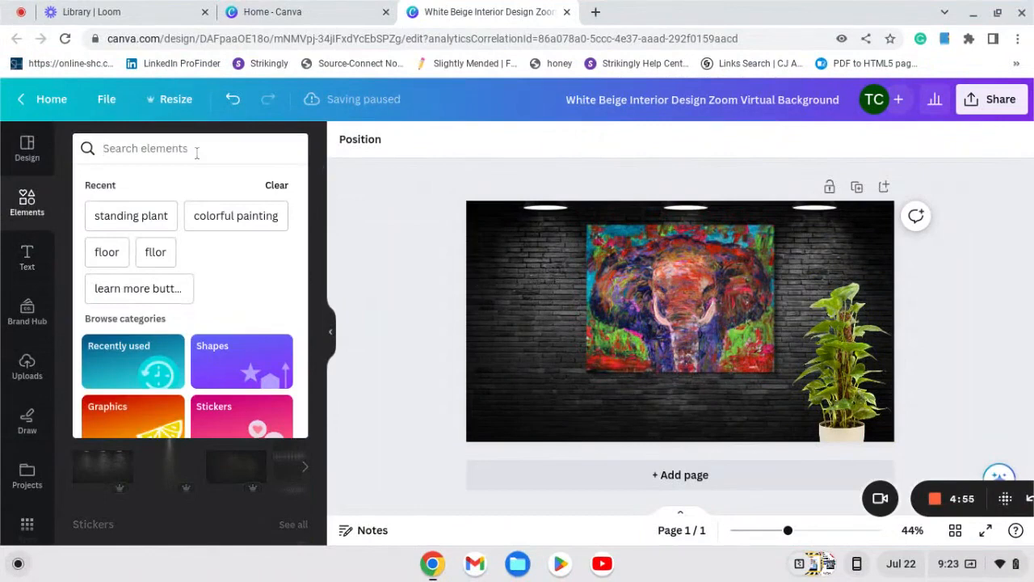
pyautogui.click(109, 248)
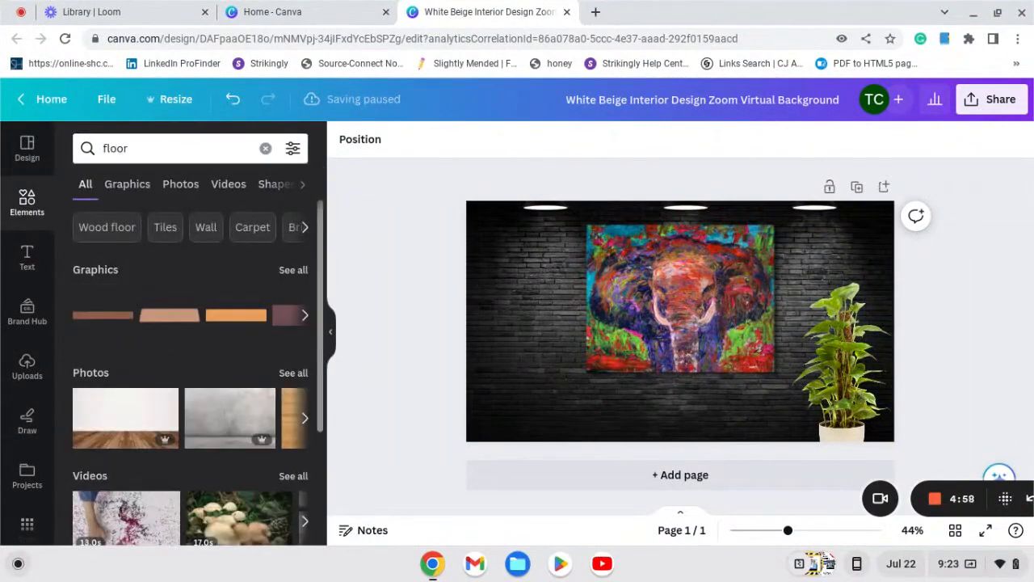
pyautogui.click(293, 270)
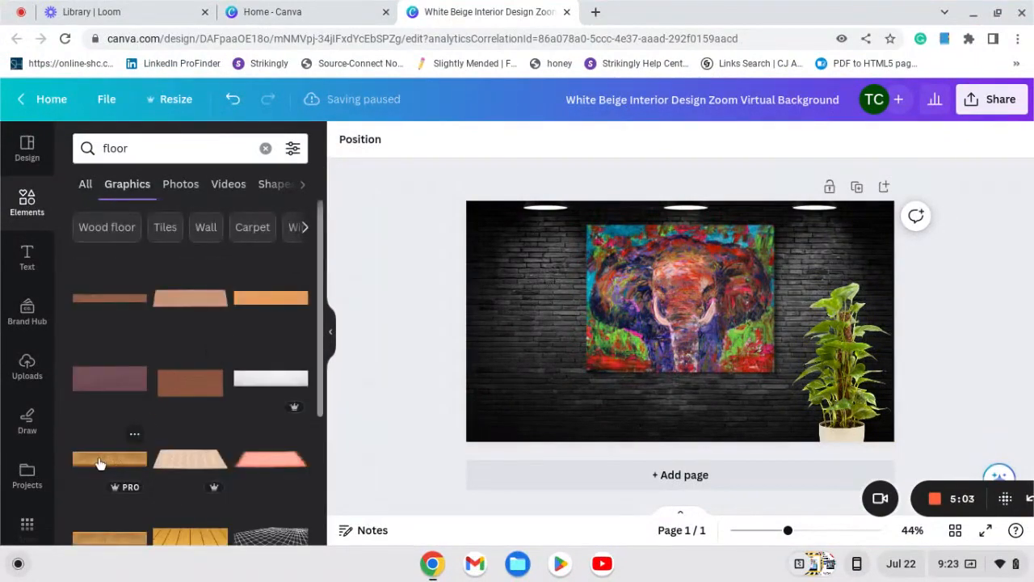
# Add the light-brown wood plank floor graphic along the page's bottom edge and enlarge it to about 1317 × 227 px to span the width.
pyautogui.click(113, 461)
pyautogui.moveTo(574, 335); pyautogui.dragTo(554, 452)
pyautogui.moveTo(846, 455); pyautogui.dragTo(906, 453)
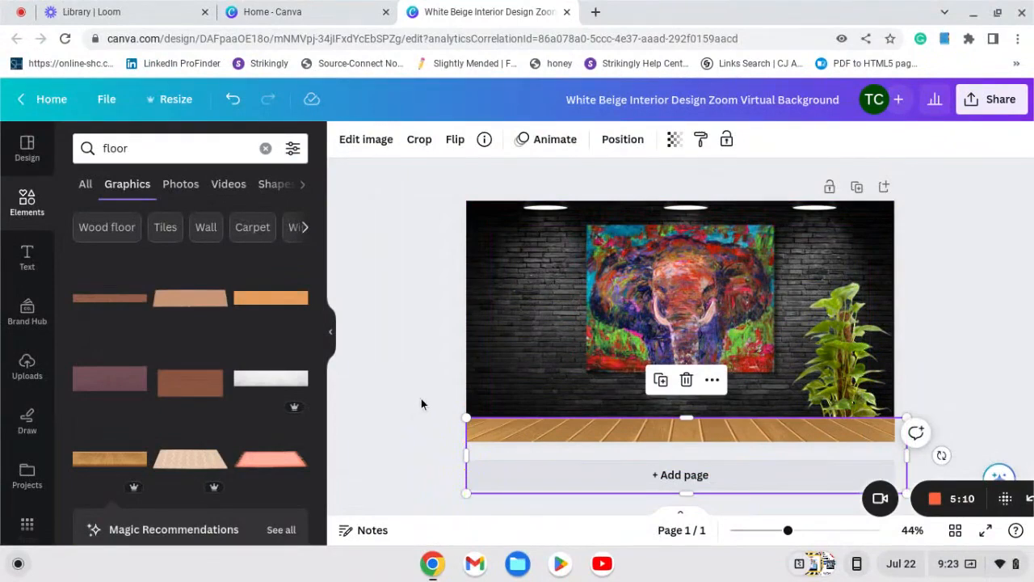
pyautogui.click(420, 405)
# Send the wood floor one layer backward behind the potted plant and stand the plant's pot on the floor.
pyautogui.moveTo(831, 369); pyautogui.dragTo(836, 324)
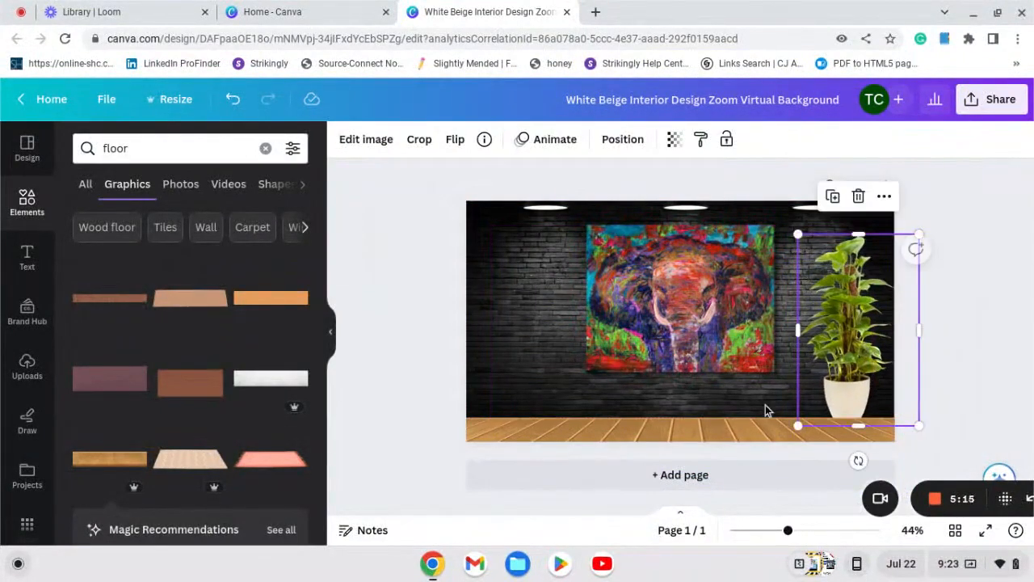
pyautogui.click(736, 432)
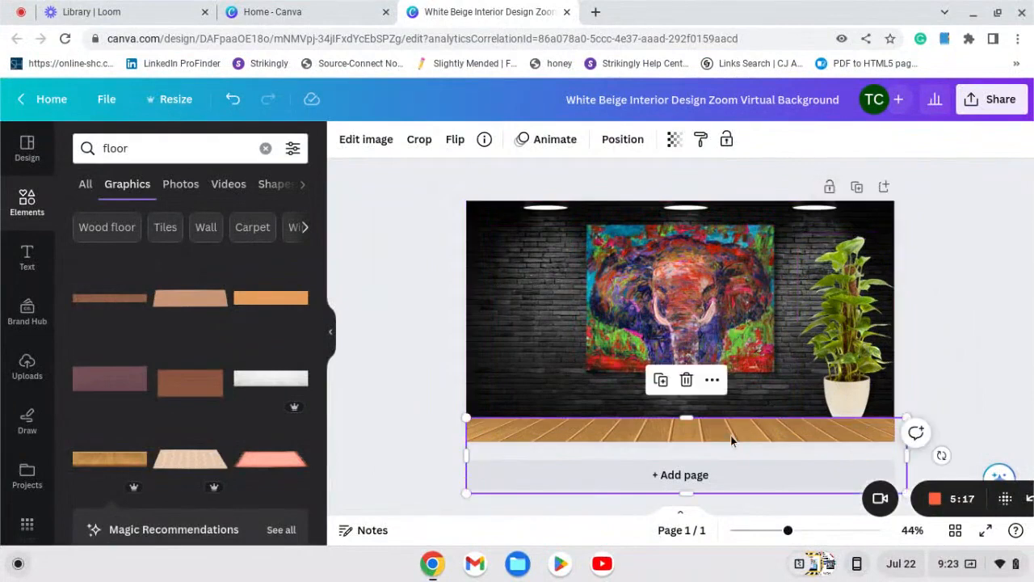
pyautogui.click(622, 140)
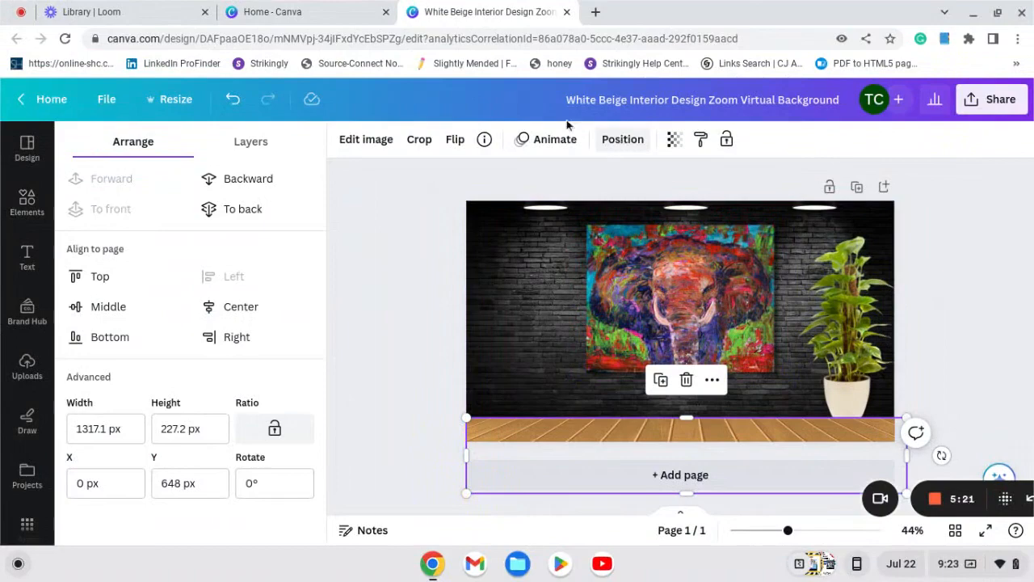
pyautogui.click(274, 188)
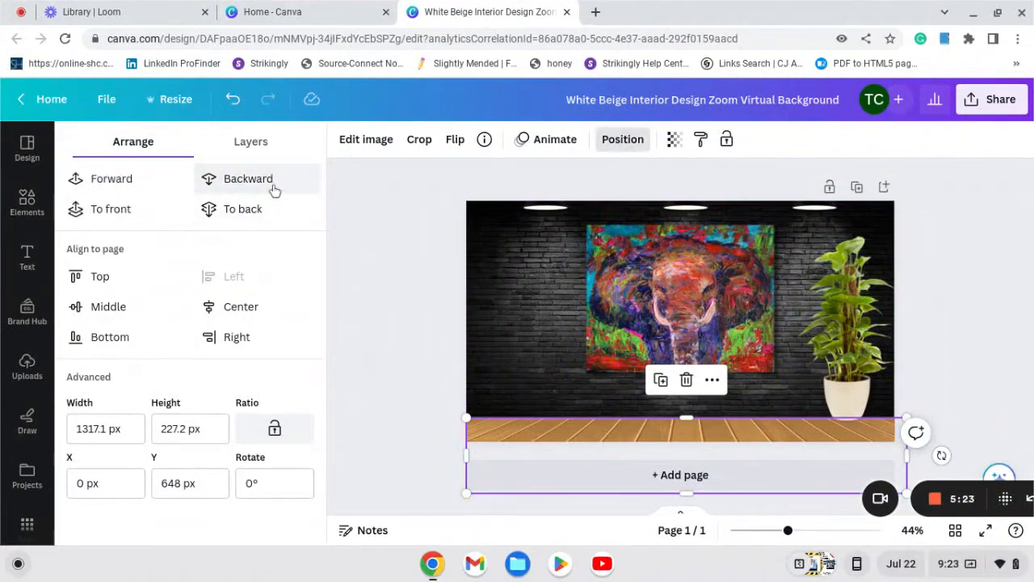
pyautogui.click(422, 328)
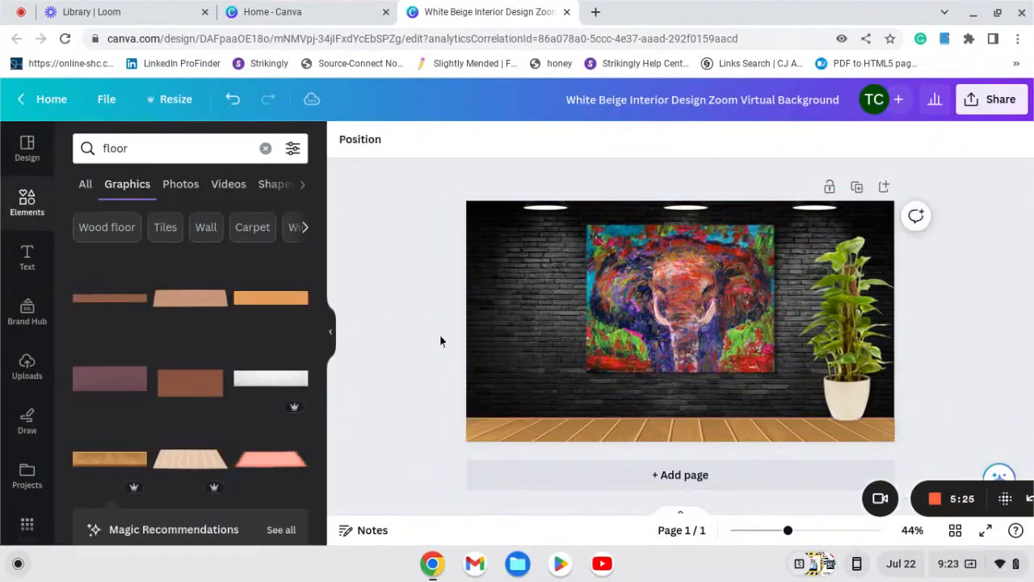
pyautogui.moveTo(847, 379)
pyautogui.mouseDown()
pyautogui.moveTo(844, 390)
pyautogui.moveTo(794, 390)
pyautogui.moveTo(822, 392)
pyautogui.mouseUp()
pyautogui.click(422, 335)
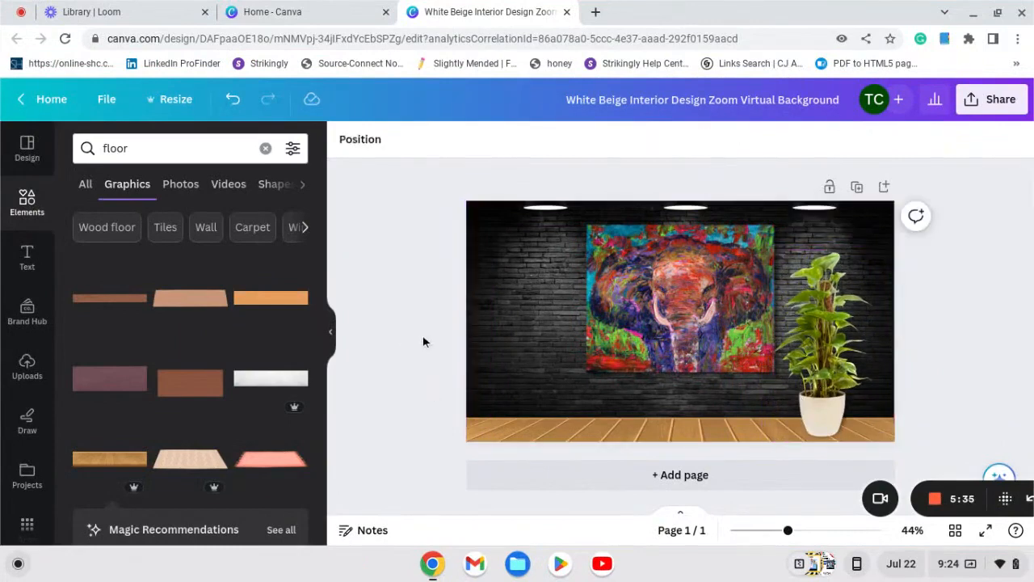
# Search the graphics elements for "shadows".
pyautogui.click(138, 146)
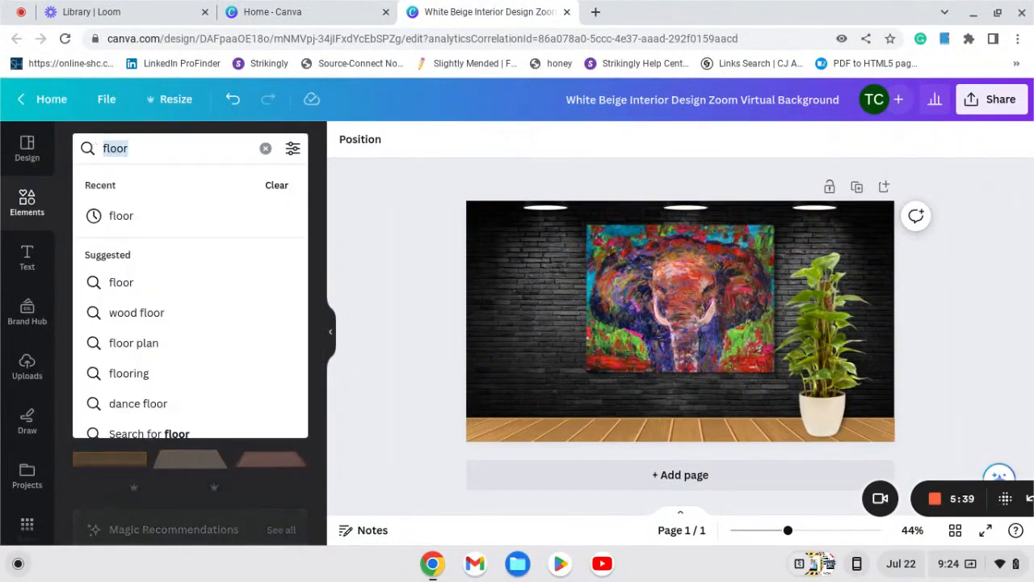
pyautogui.write('shadow')
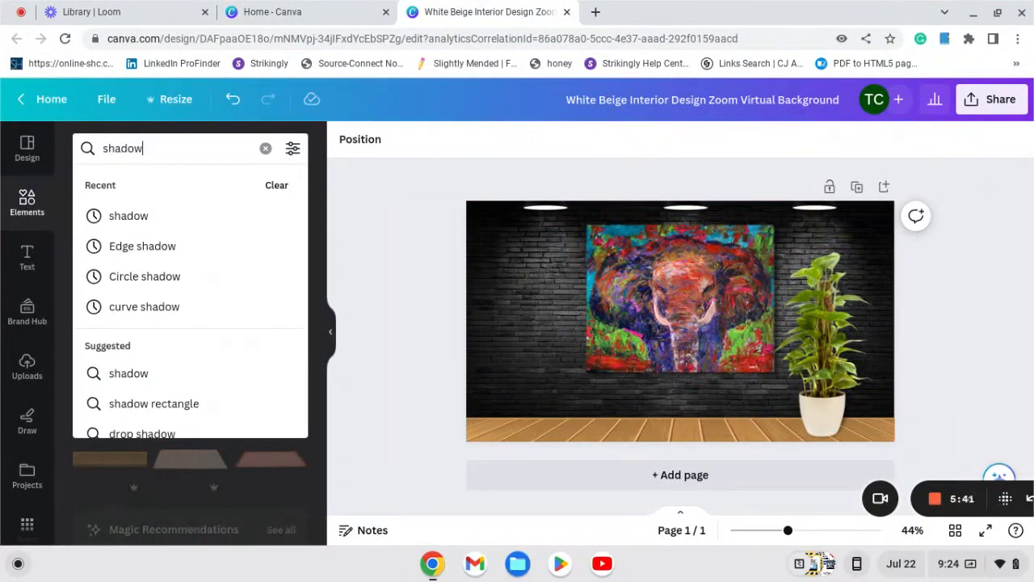
pyautogui.write('s')
pyautogui.press('Return')
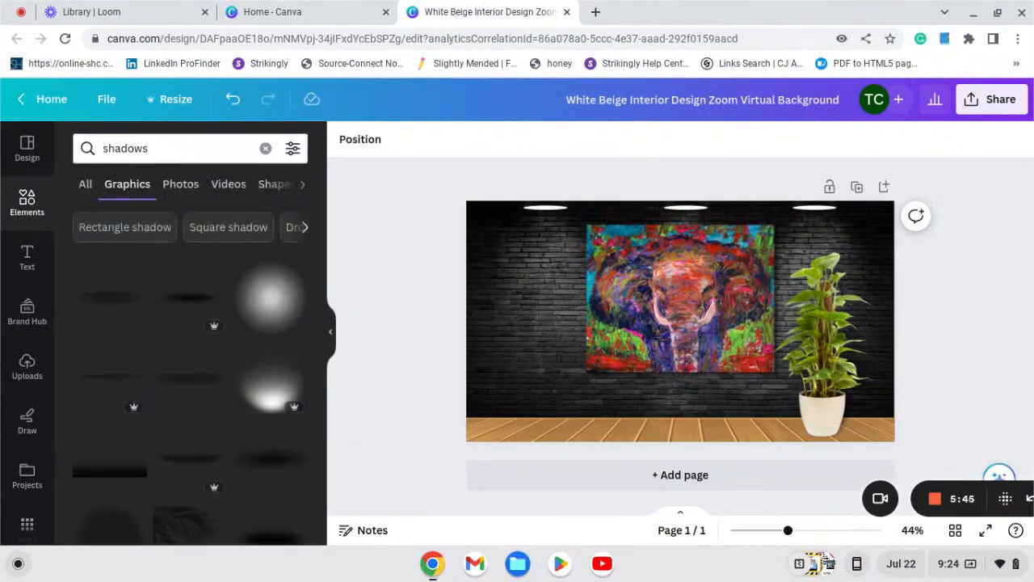
# Add the first flat oval shadow graphic, shrink it to about 368 × 73 px and place it at the base of the plant's pot.
pyautogui.click(105, 301)
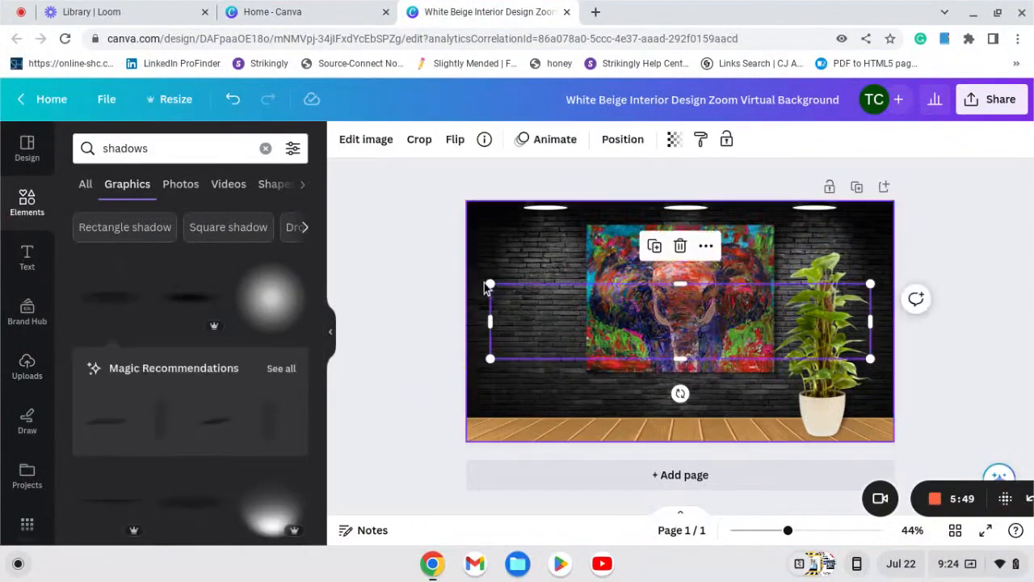
pyautogui.moveTo(490, 283); pyautogui.dragTo(756, 384)
pyautogui.moveTo(823, 393); pyautogui.dragTo(827, 479)
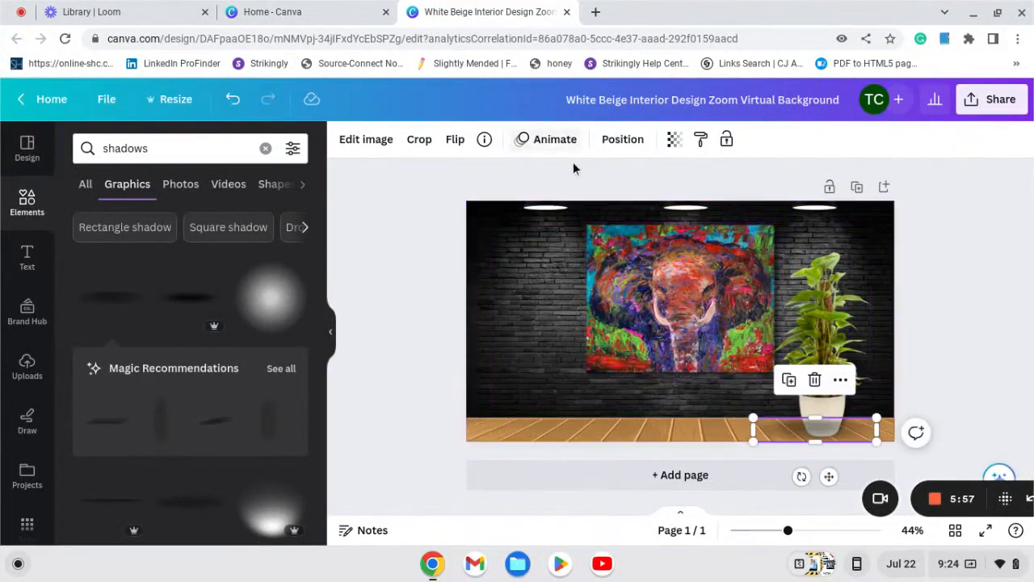
# Send the oval shadow one layer backward so it sits behind the potted plant.
pyautogui.click(619, 141)
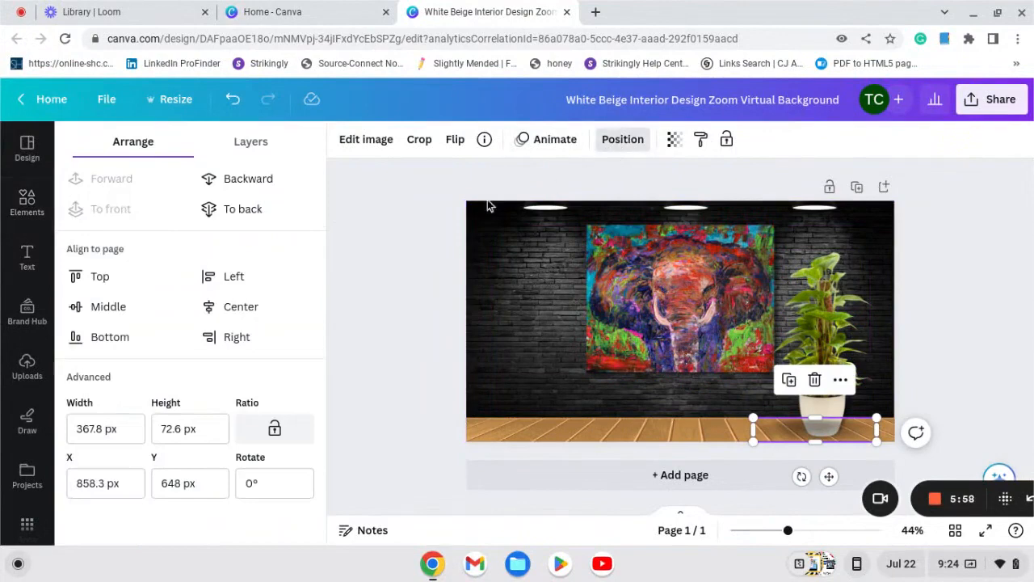
pyautogui.click(245, 185)
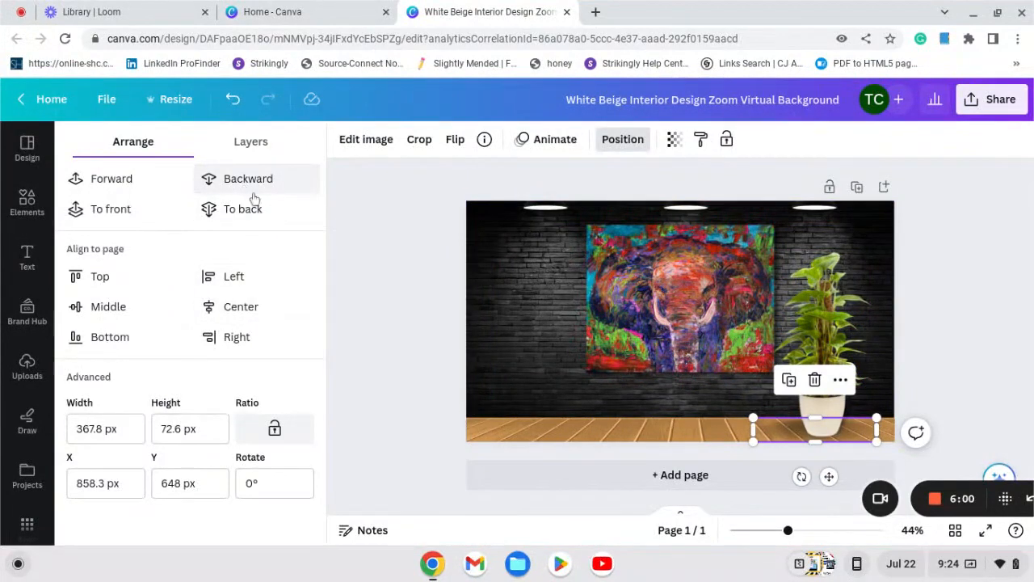
pyautogui.click(411, 354)
pyautogui.click(411, 354)
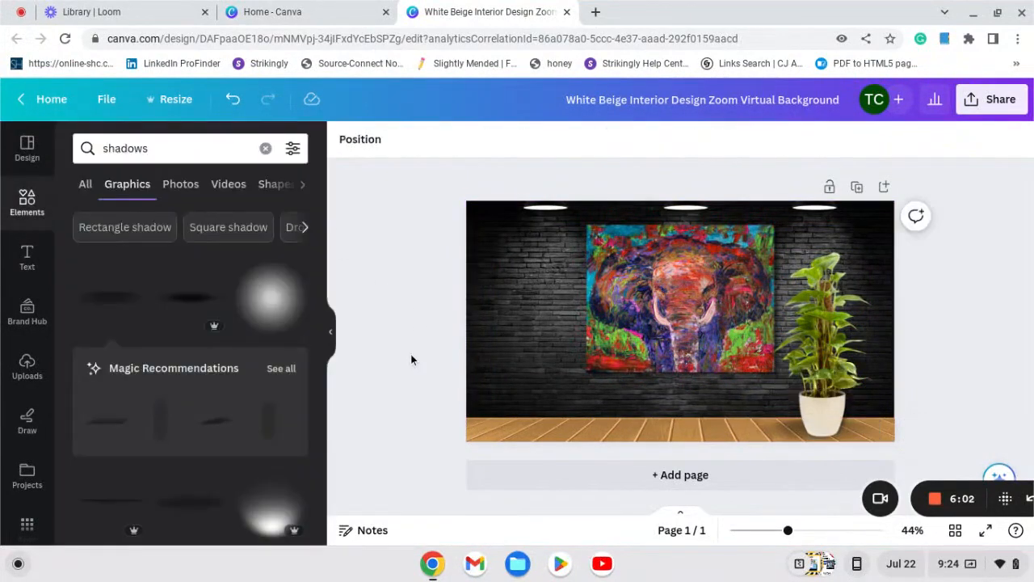
# Shift the potted plant slightly toward the page's right edge and realign the floor shadow under its pot.
pyautogui.click(762, 433)
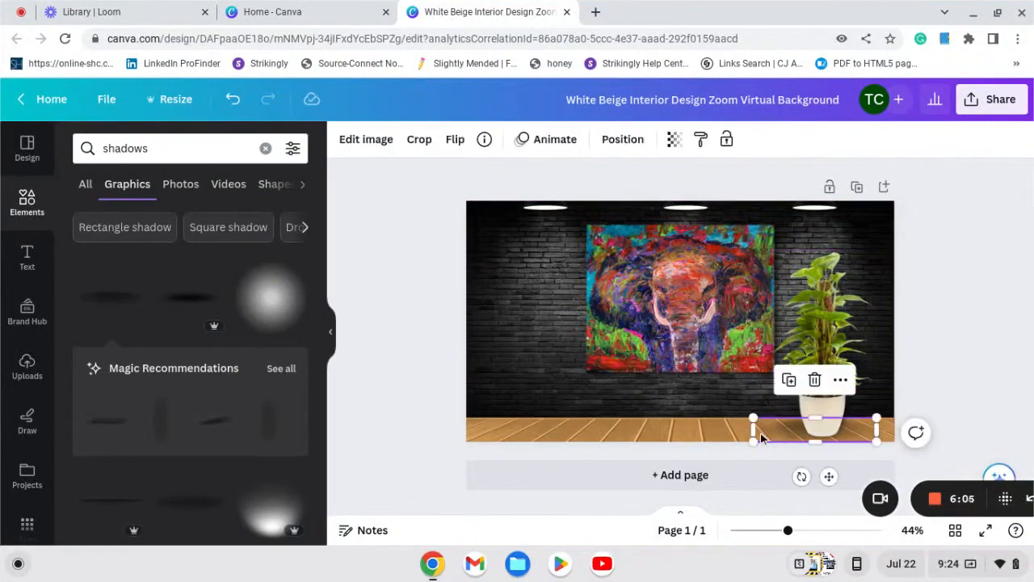
pyautogui.moveTo(765, 435); pyautogui.dragTo(767, 436)
pyautogui.click(977, 332)
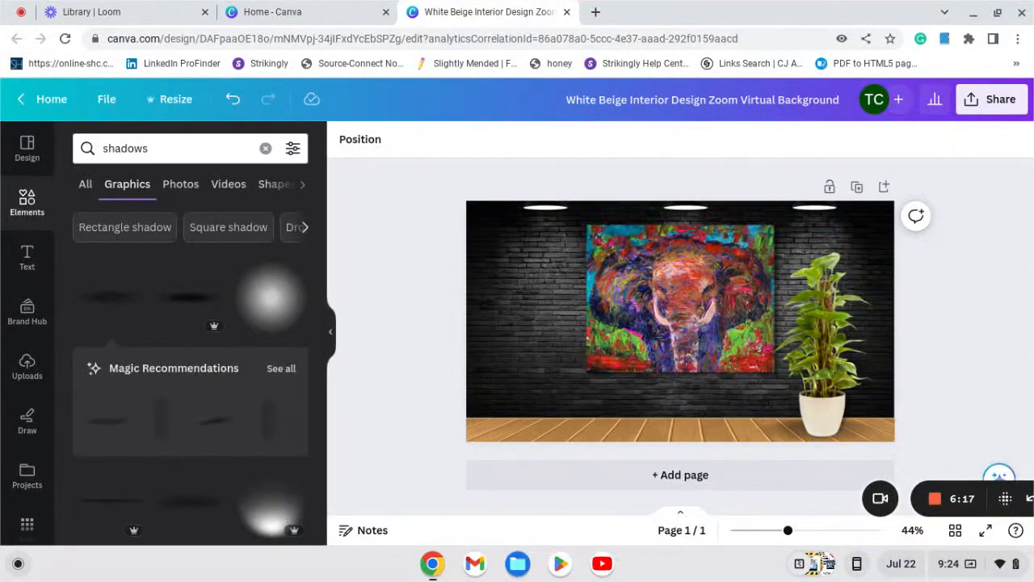
pyautogui.moveTo(826, 394); pyautogui.dragTo(855, 395)
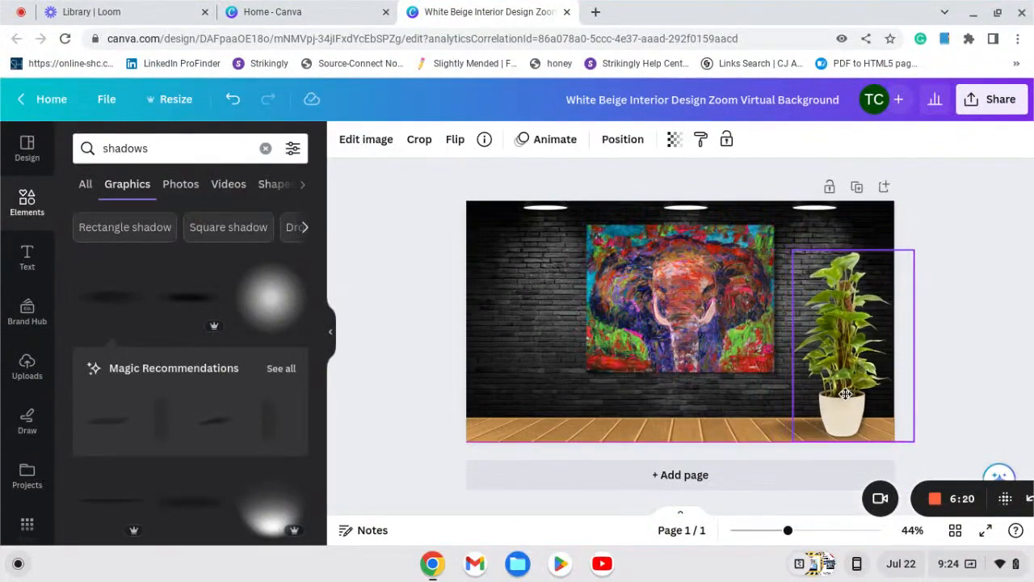
pyautogui.click(1009, 360)
pyautogui.click(784, 435)
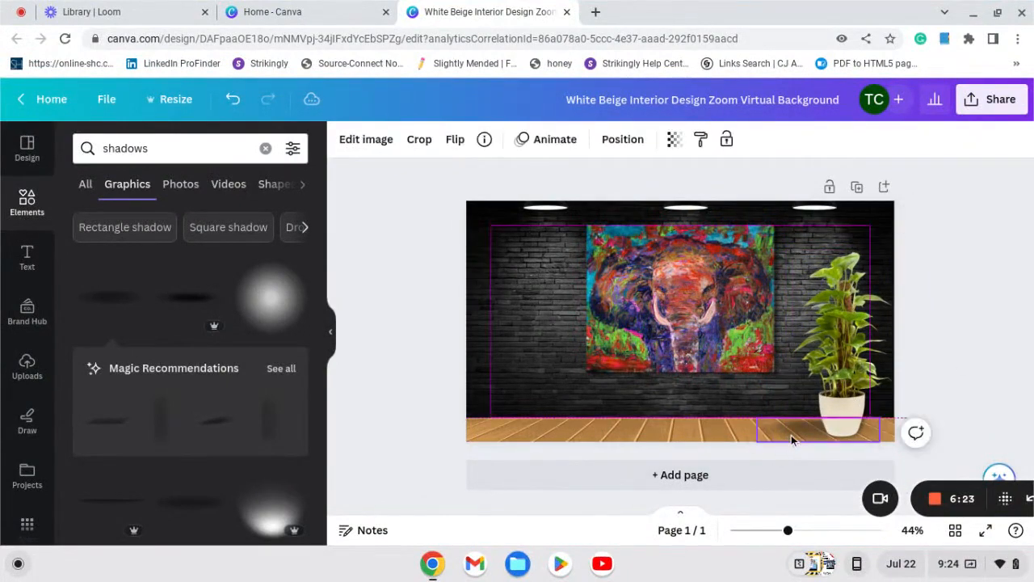
pyautogui.click(1029, 352)
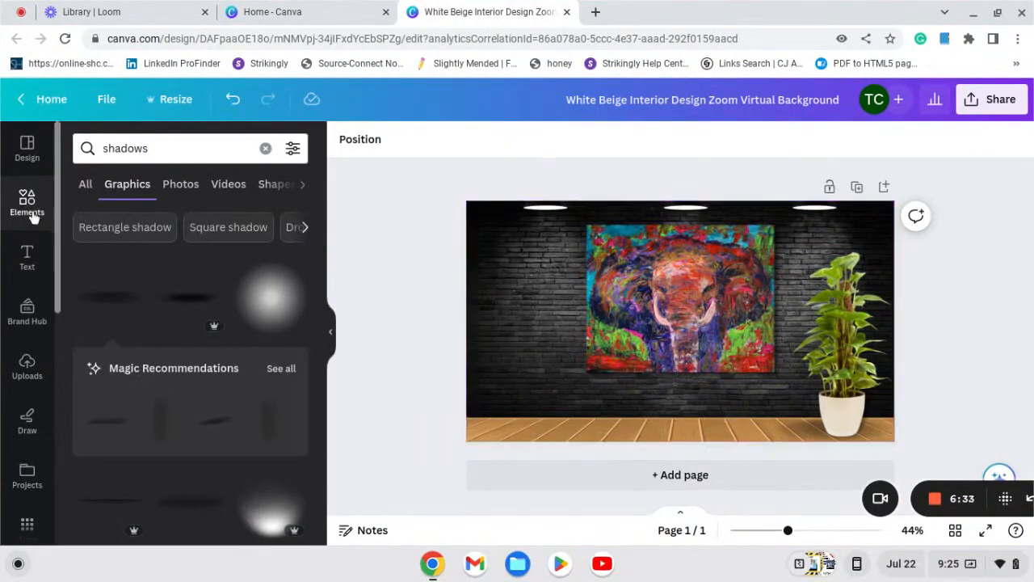
# Search the graphics elements for "lounge chair" and "Chair" and browse the chair graphics.
pyautogui.moveTo(150, 148); pyautogui.dragTo(98, 147)
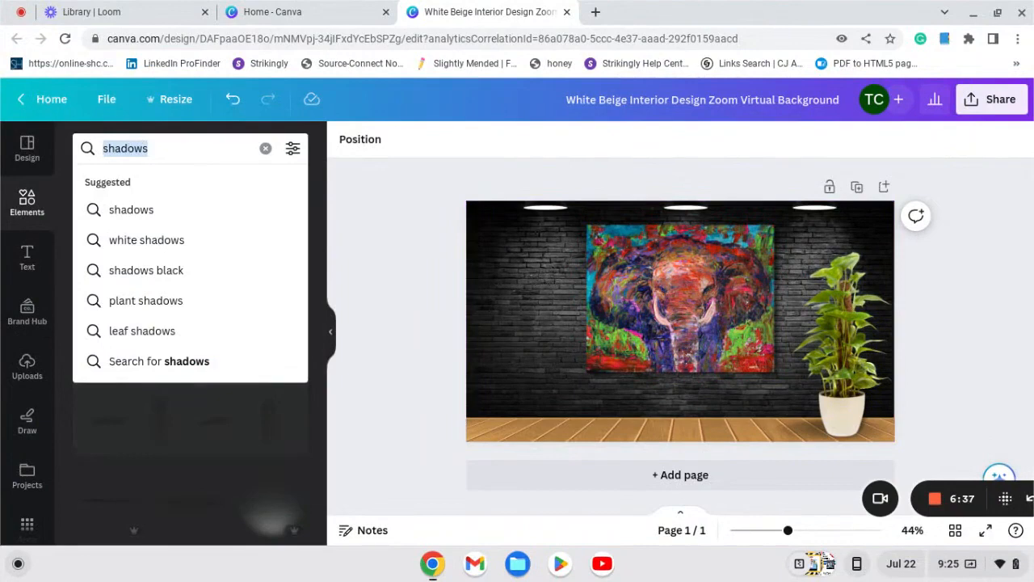
pyautogui.write('lo')
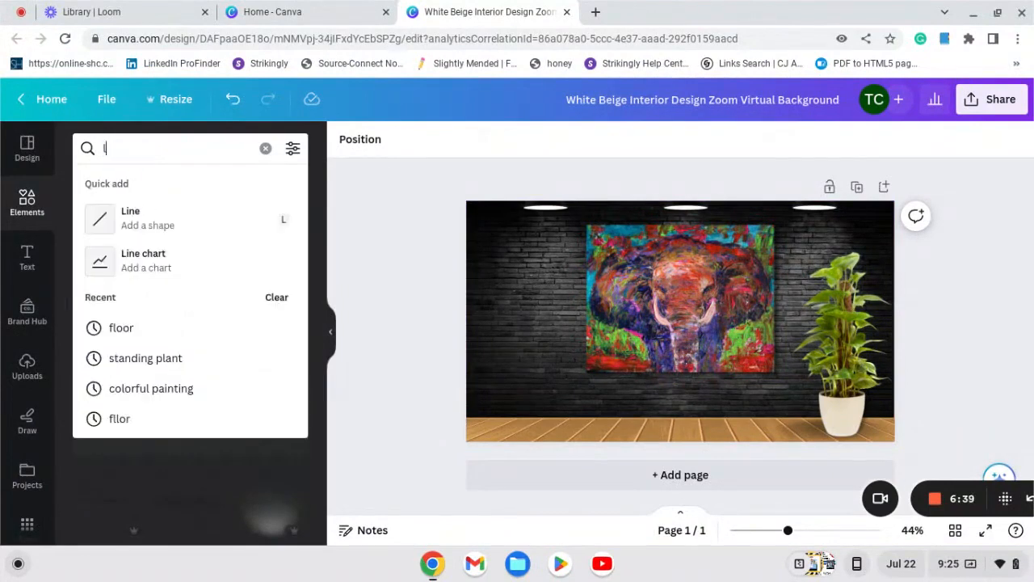
pyautogui.write('nge')
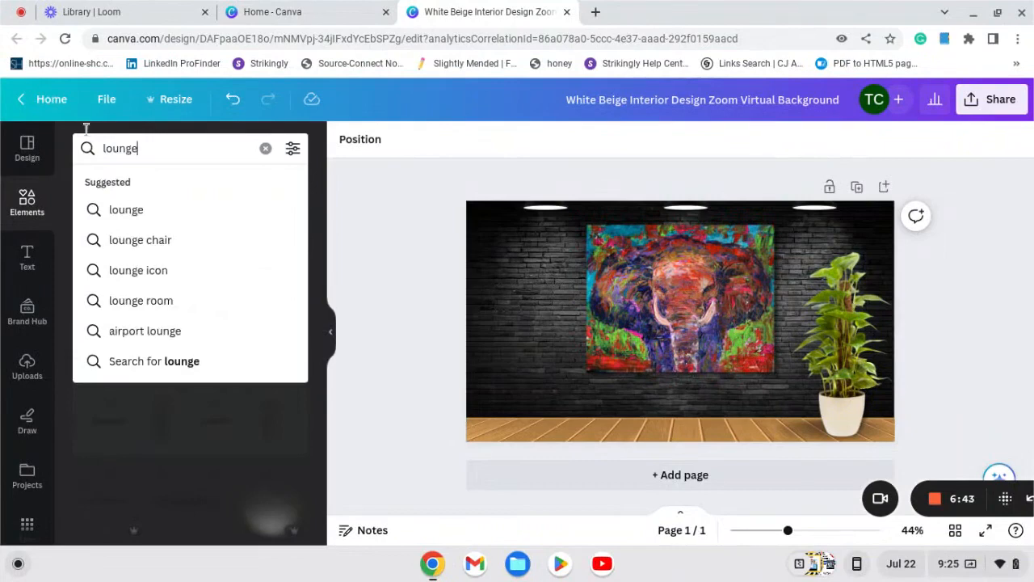
pyautogui.click(160, 240)
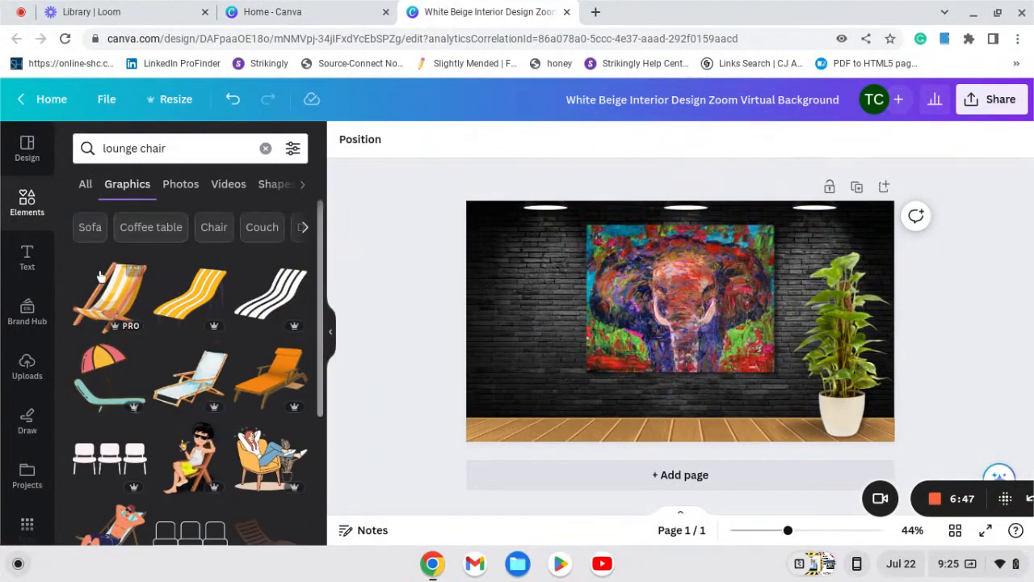
pyautogui.click(213, 233)
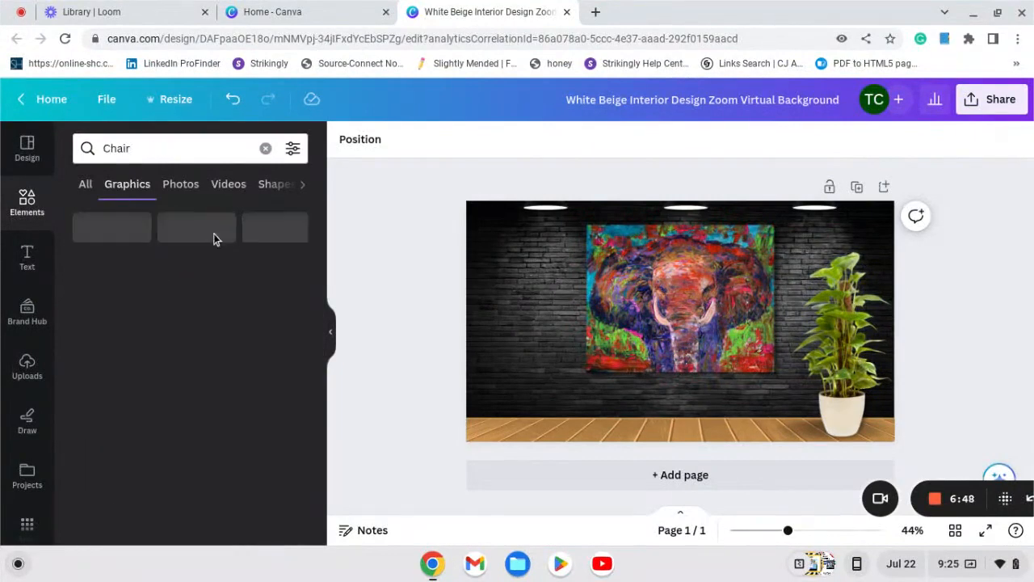
pyautogui.scroll(-1, 170, 412)
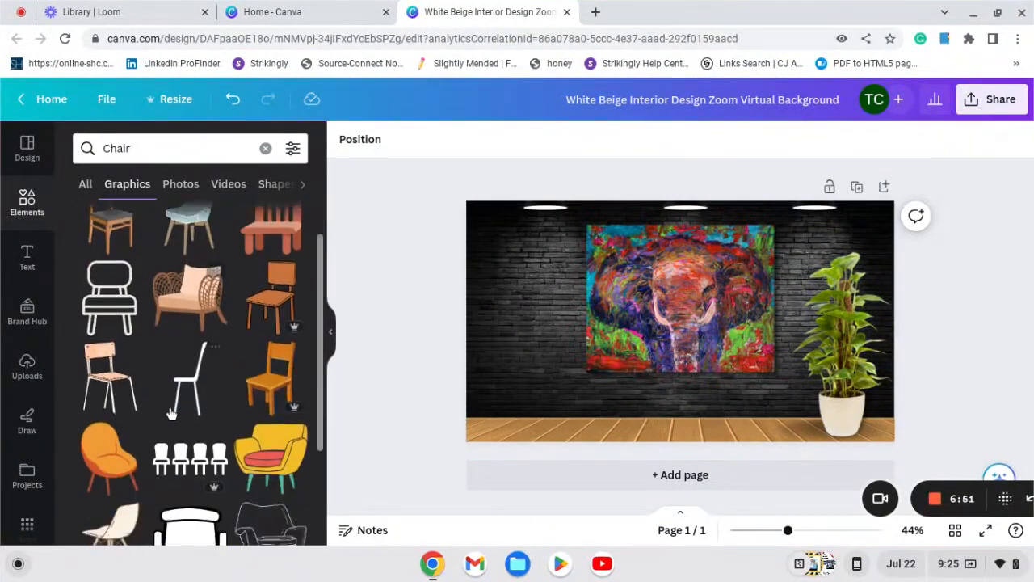
pyautogui.scroll(-2, 168, 403)
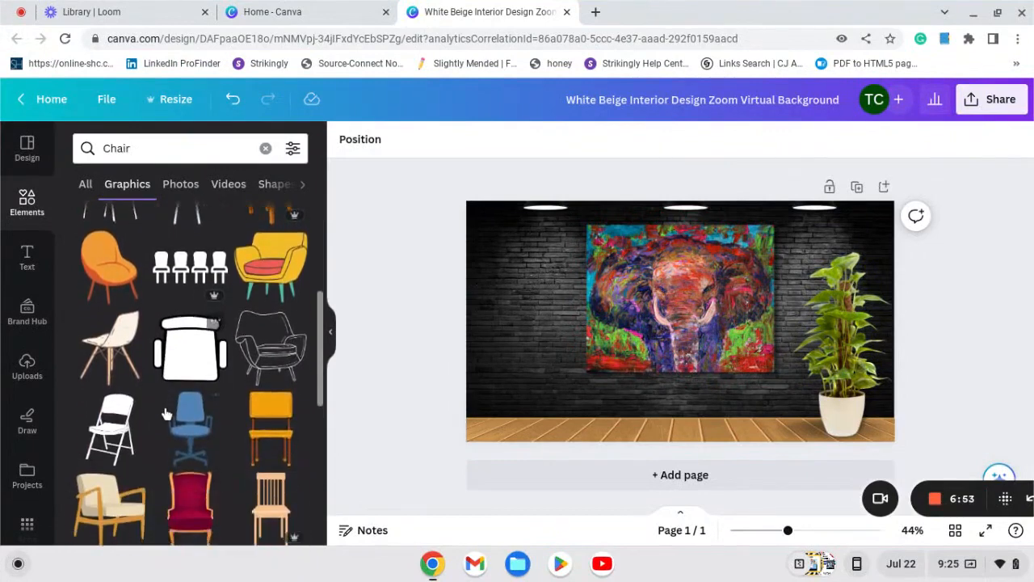
pyautogui.scroll(-3, 162, 408)
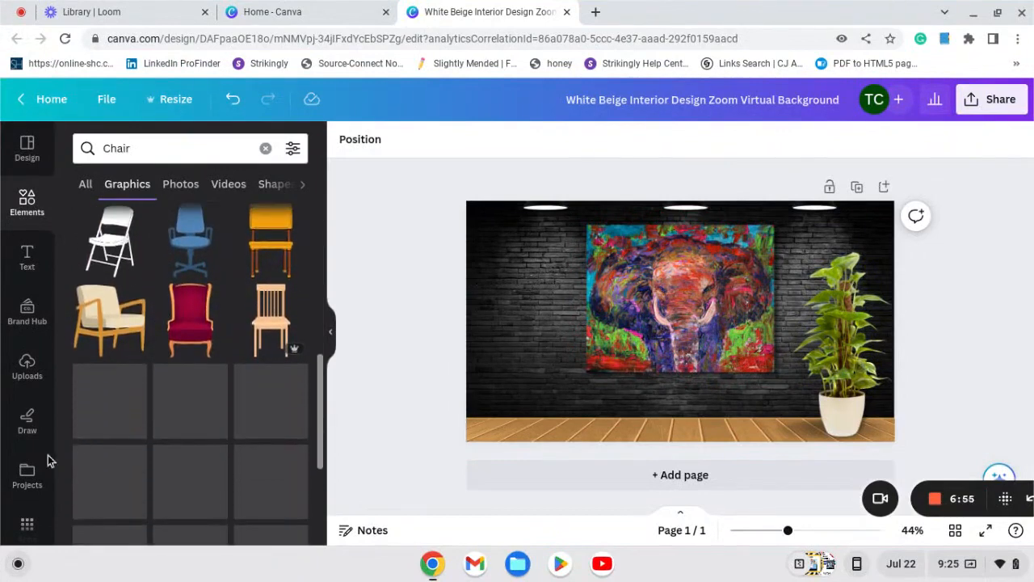
# Switch from graphics to the photo library and search it for "chair".
pyautogui.scroll(-3, 28, 484)
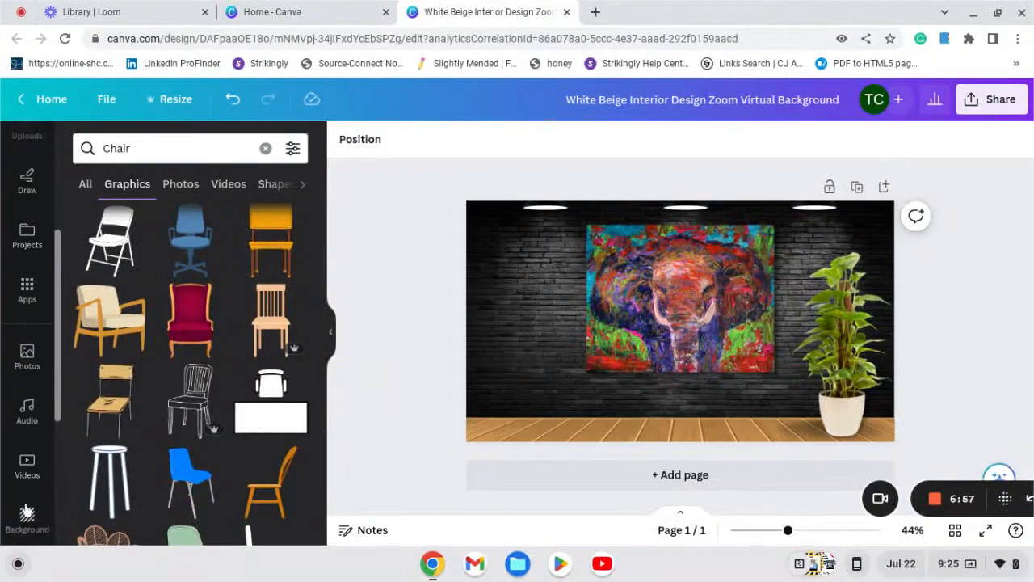
pyautogui.click(24, 360)
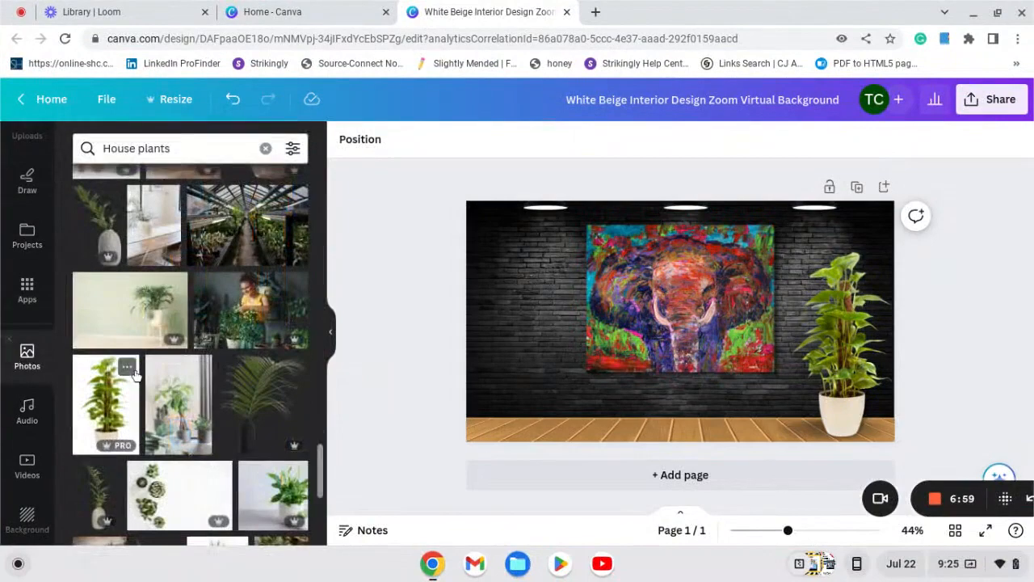
pyautogui.click(266, 149)
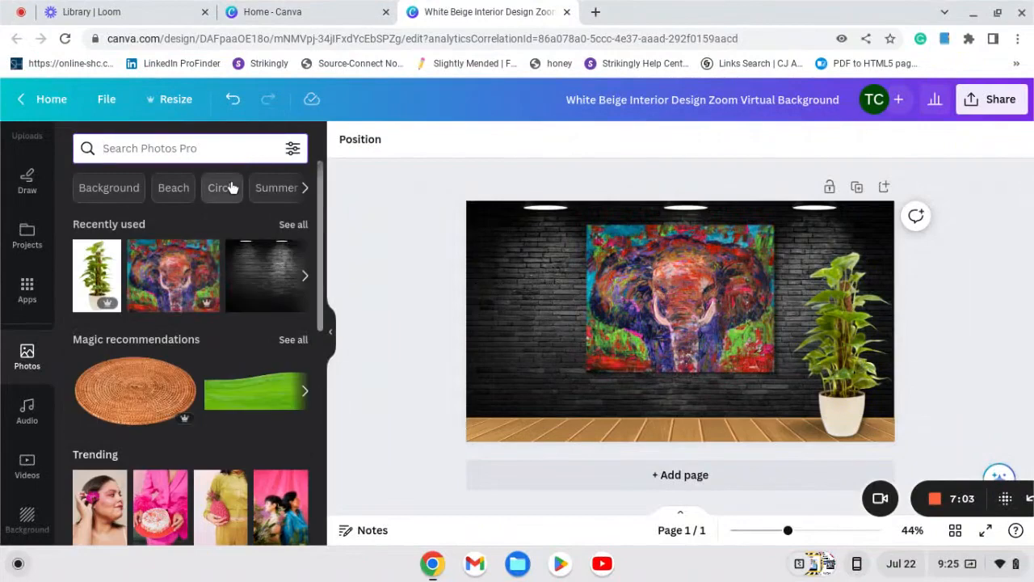
pyautogui.write('chair')
pyautogui.press('Return')
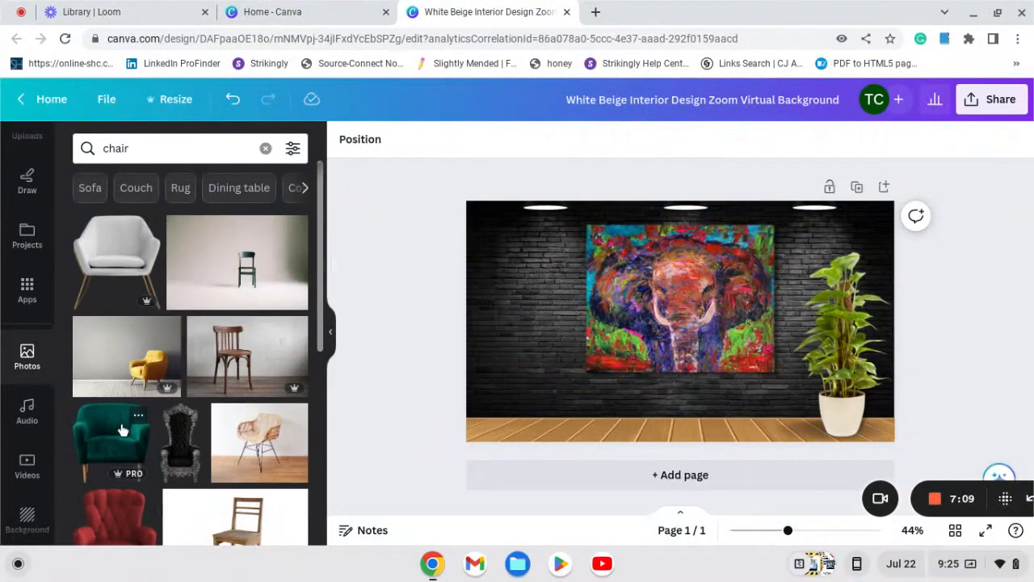
# Add the red tufted armchair photo, shrink it and stand it on the floor near the page's left edge.
pyautogui.scroll(-2, 123, 417)
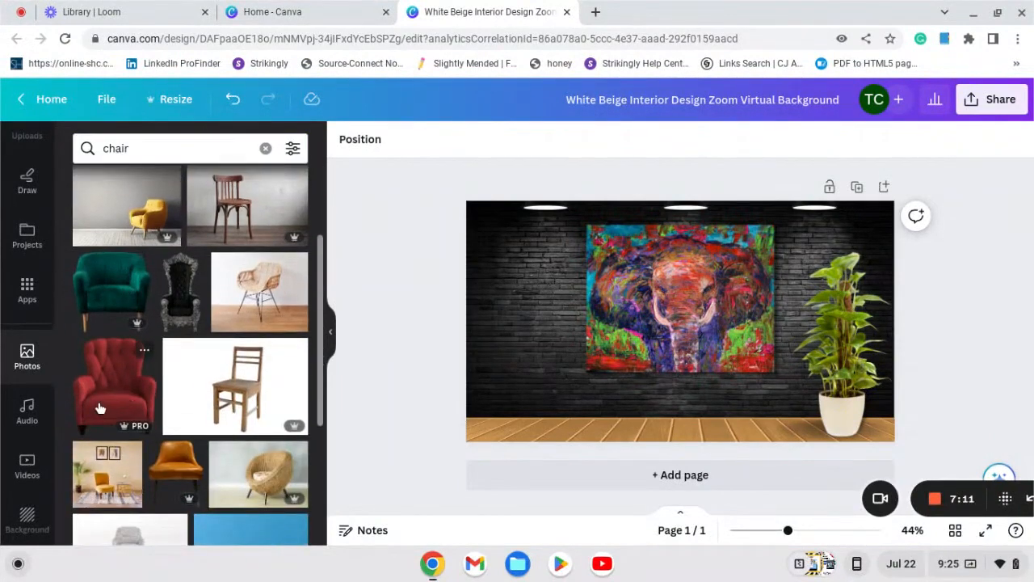
pyautogui.click(100, 408)
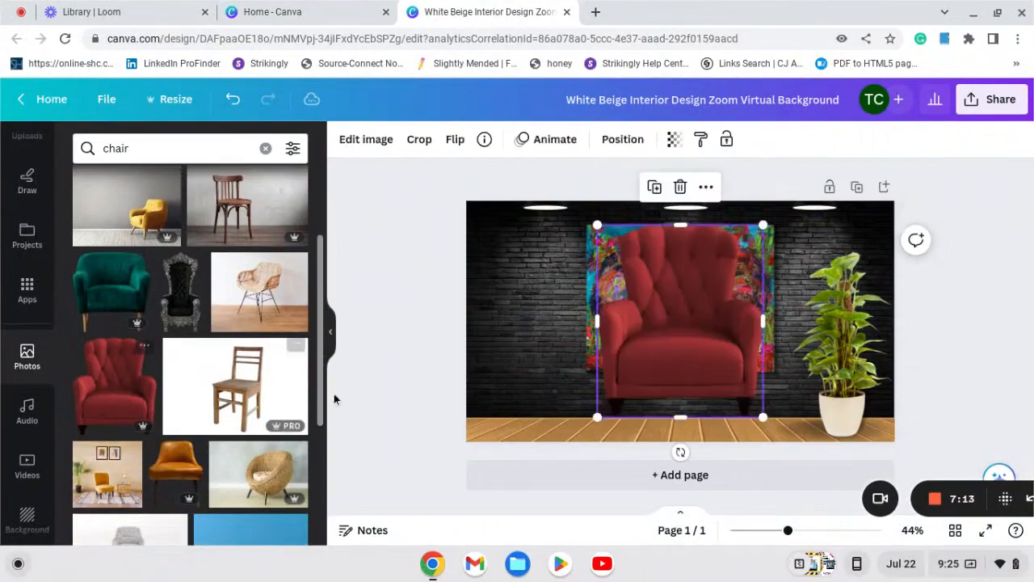
pyautogui.moveTo(630, 380)
pyautogui.mouseDown()
pyautogui.moveTo(558, 363)
pyautogui.moveTo(540, 370)
pyautogui.mouseUp()
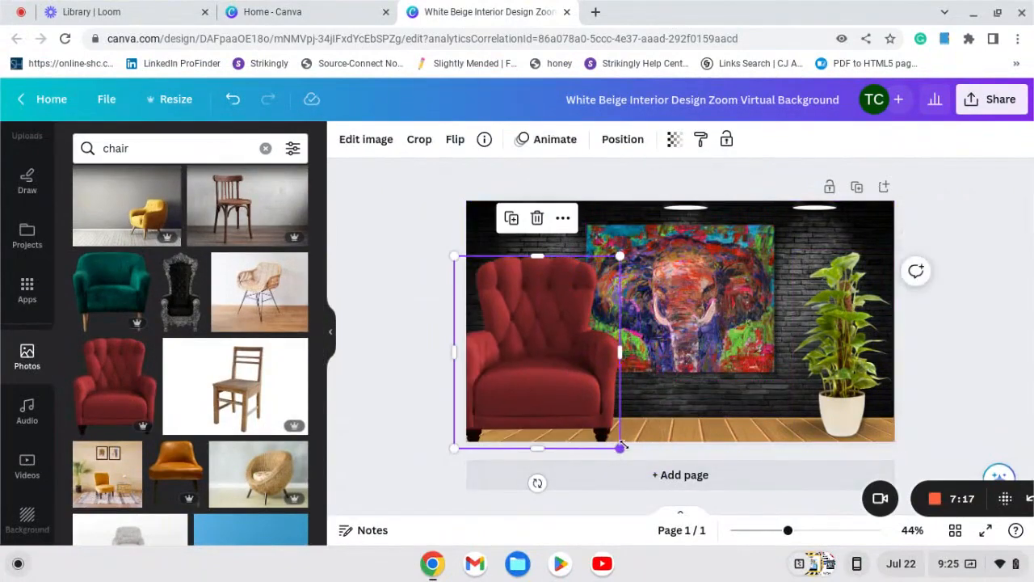
pyautogui.moveTo(619, 446); pyautogui.dragTo(558, 378)
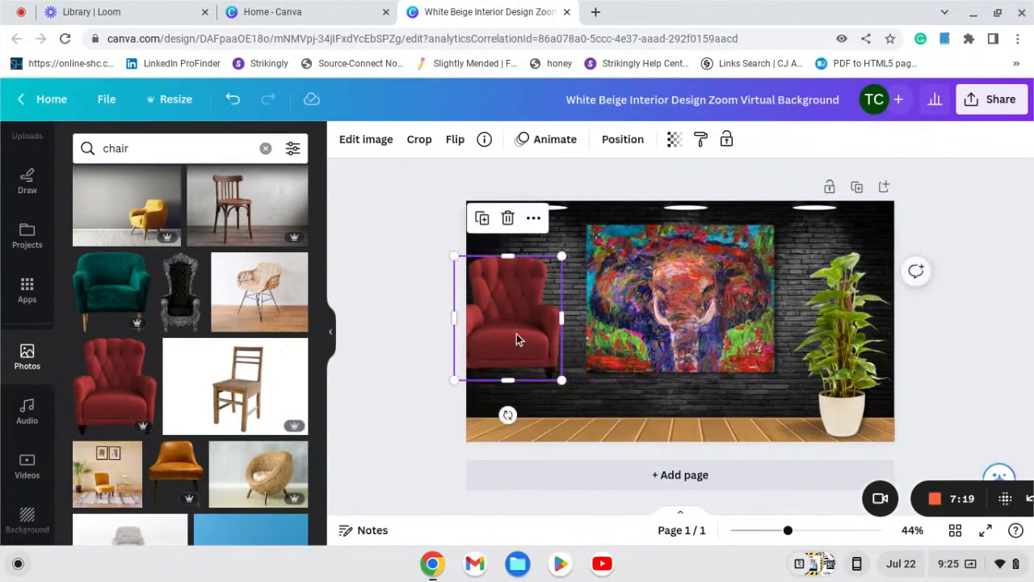
pyautogui.moveTo(516, 334); pyautogui.dragTo(533, 389)
pyautogui.click(369, 442)
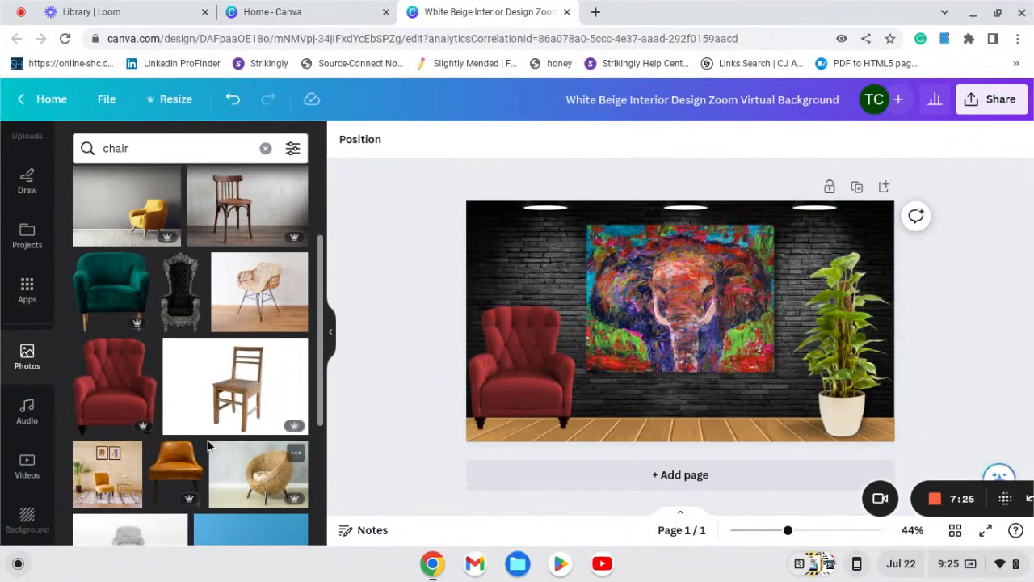
# Browse further chair photos and delete the red armchair from the page.
pyautogui.scroll(-1, 208, 440)
pyautogui.scroll(-3, 207, 440)
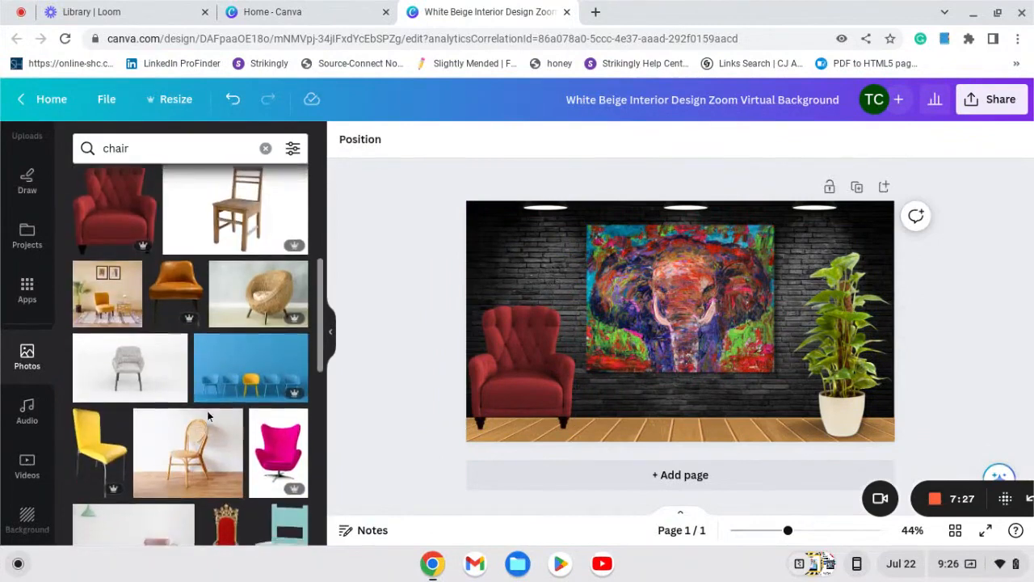
pyautogui.scroll(-1, 207, 414)
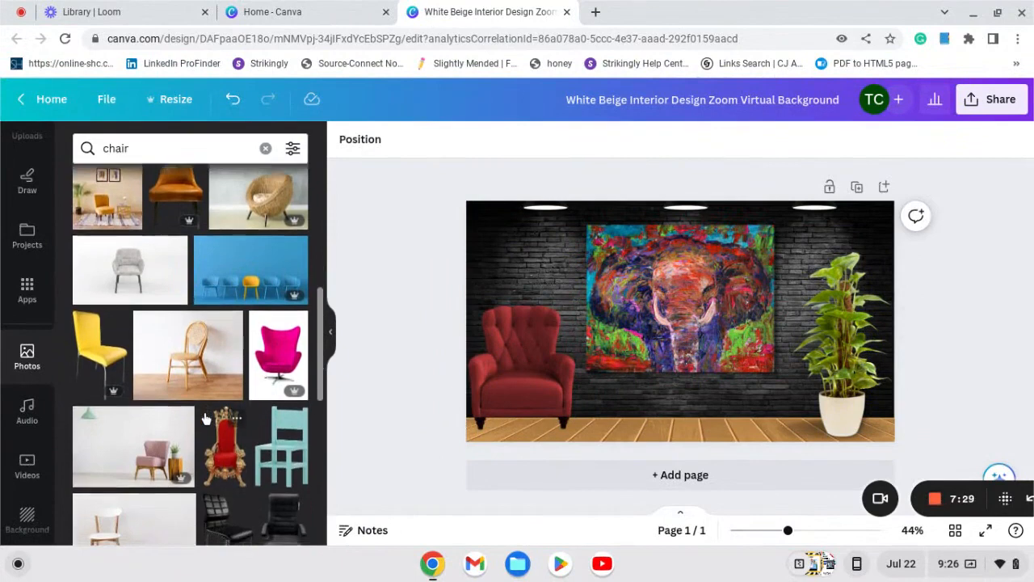
pyautogui.scroll(-2, 204, 420)
pyautogui.scroll(-3, 203, 421)
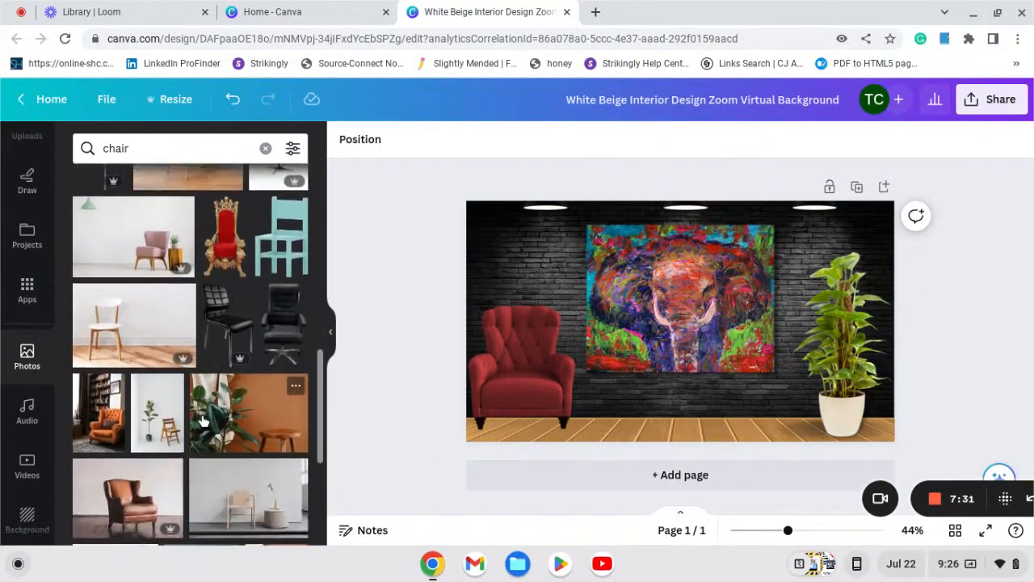
pyautogui.scroll(-4, 202, 423)
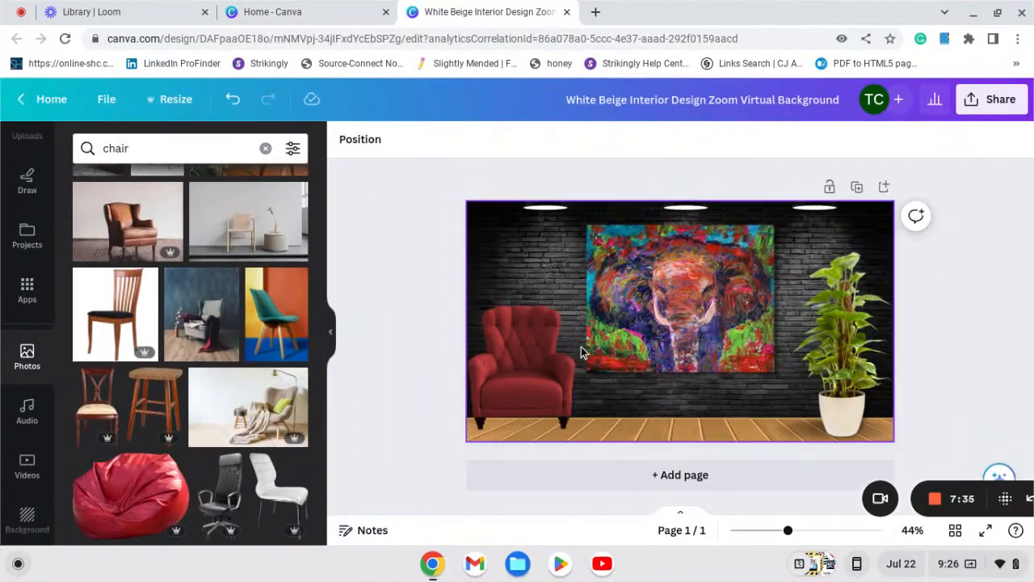
pyautogui.click(553, 356)
pyautogui.click(521, 267)
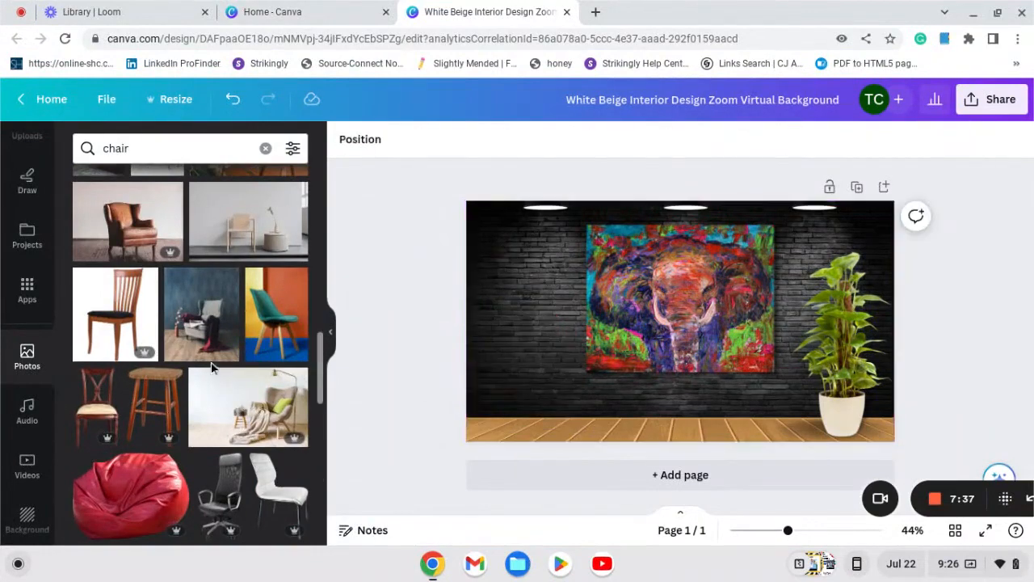
# Try the red beanbag photo as a small floor seat left of the elephant painting and remove it.
pyautogui.click(132, 509)
pyautogui.moveTo(616, 366); pyautogui.dragTo(532, 414)
pyautogui.moveTo(727, 465); pyautogui.dragTo(575, 353)
pyautogui.moveTo(508, 343); pyautogui.dragTo(525, 411)
pyautogui.click(420, 422)
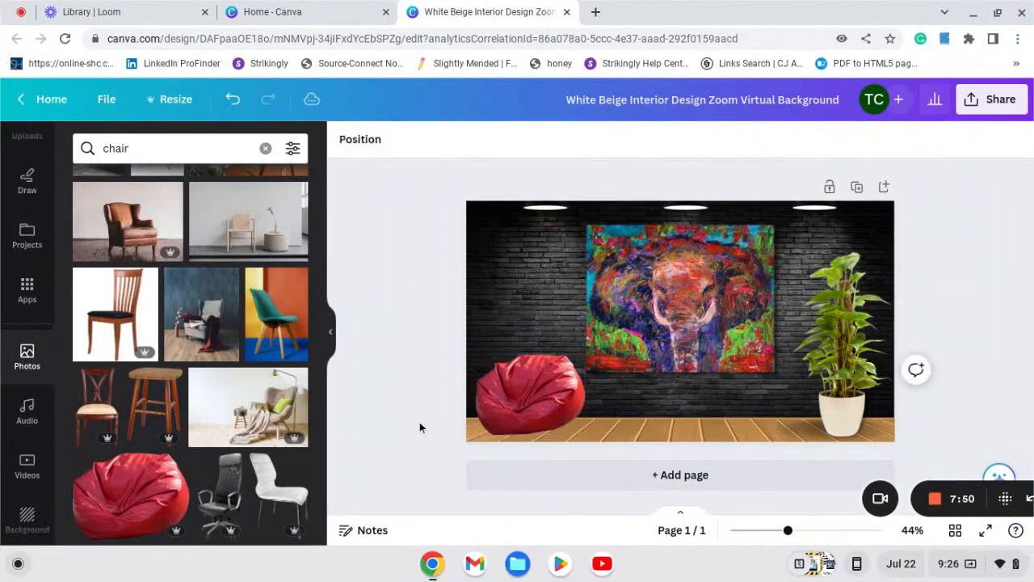
pyautogui.click(565, 407)
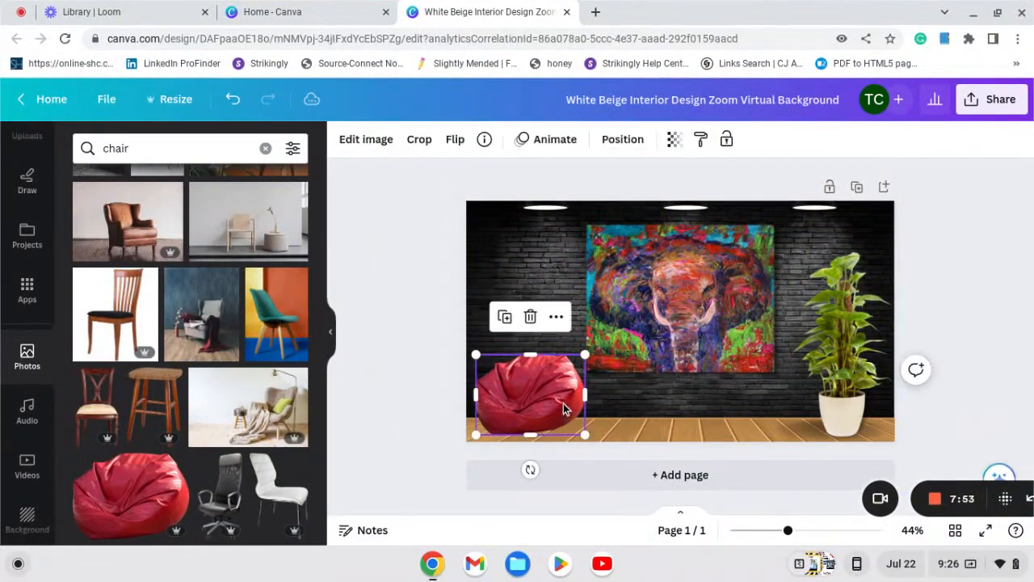
pyautogui.click(529, 317)
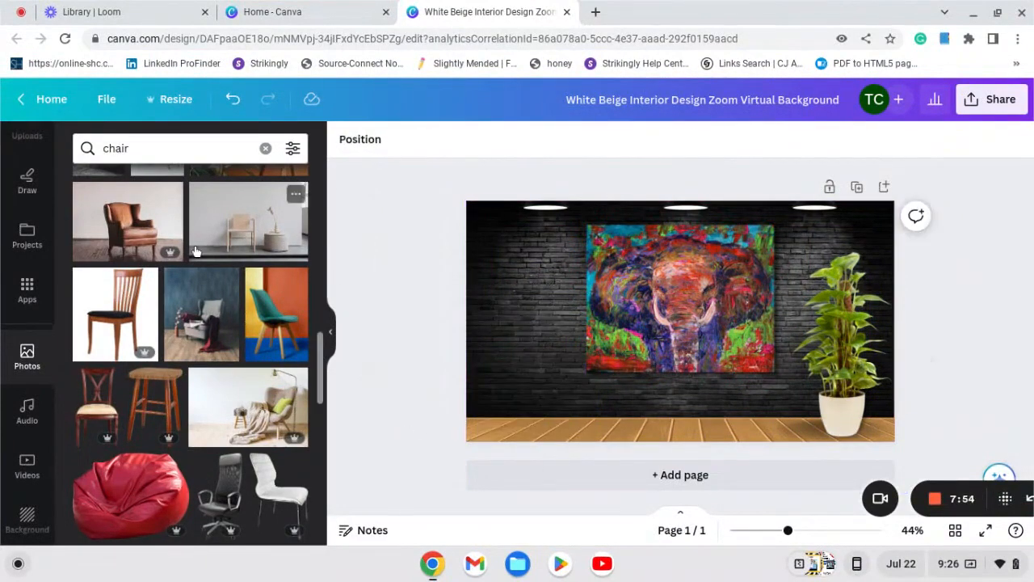
# Add the brown leather armchair photo to the page and remove its background.
pyautogui.click(114, 242)
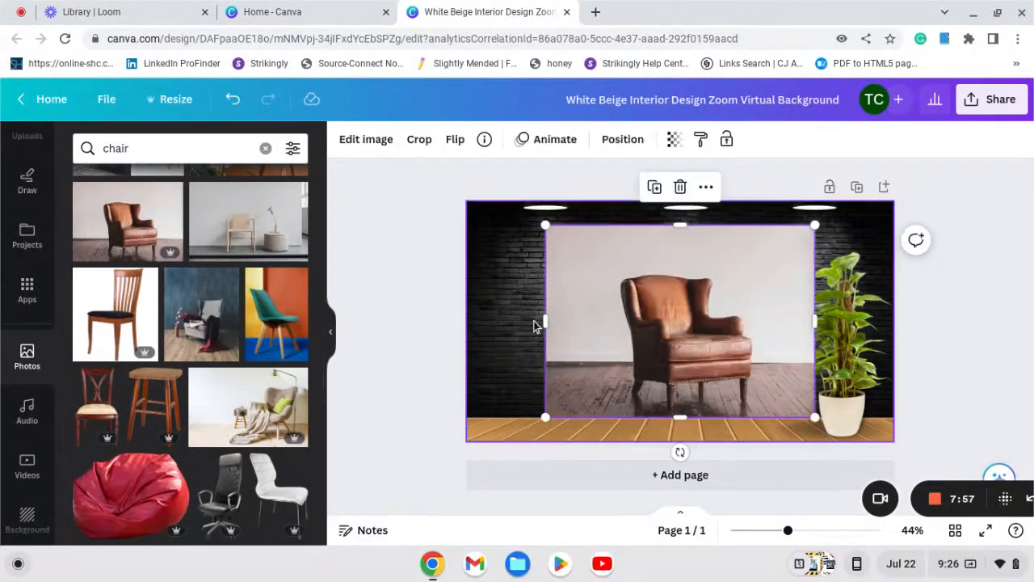
pyautogui.click(366, 140)
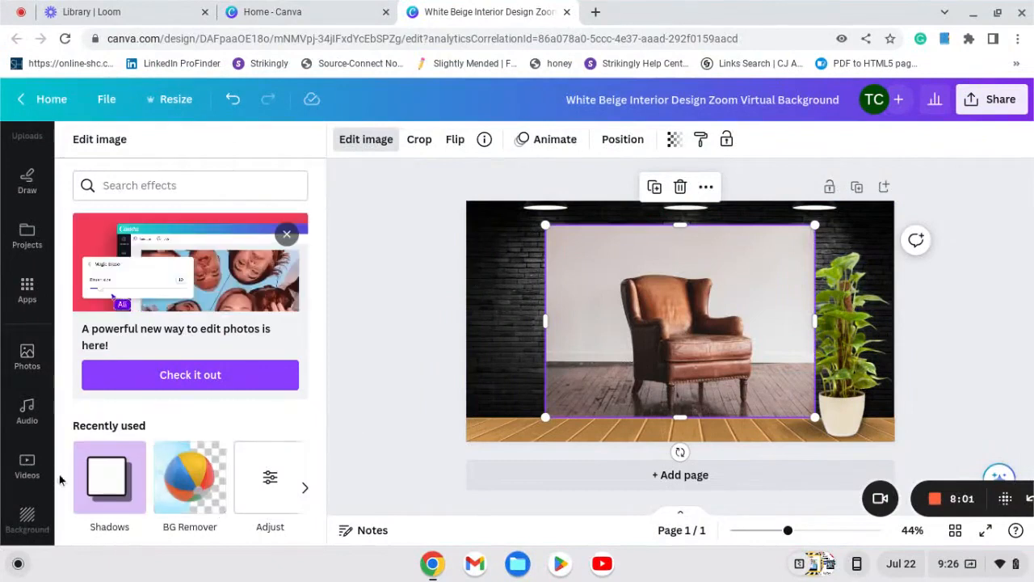
pyautogui.click(182, 483)
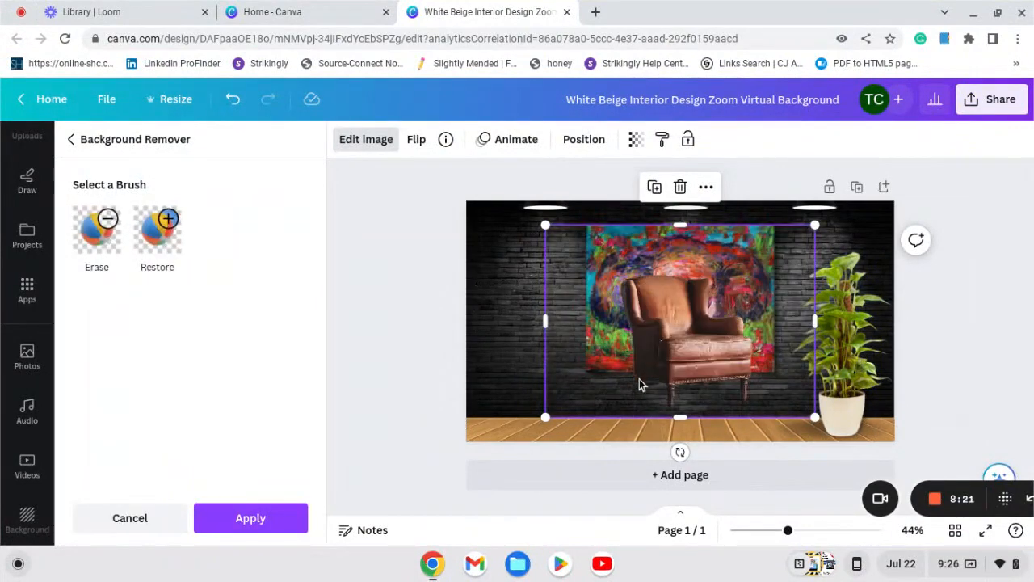
# Shrink the leather armchair slightly and stand it on the wooden floor against the page's left edge.
pyautogui.moveTo(669, 384); pyautogui.dragTo(533, 423)
pyautogui.moveTo(673, 454); pyautogui.dragTo(645, 434)
pyautogui.moveTo(516, 341)
pyautogui.mouseDown()
pyautogui.moveTo(527, 360)
pyautogui.moveTo(520, 353)
pyautogui.mouseUp()
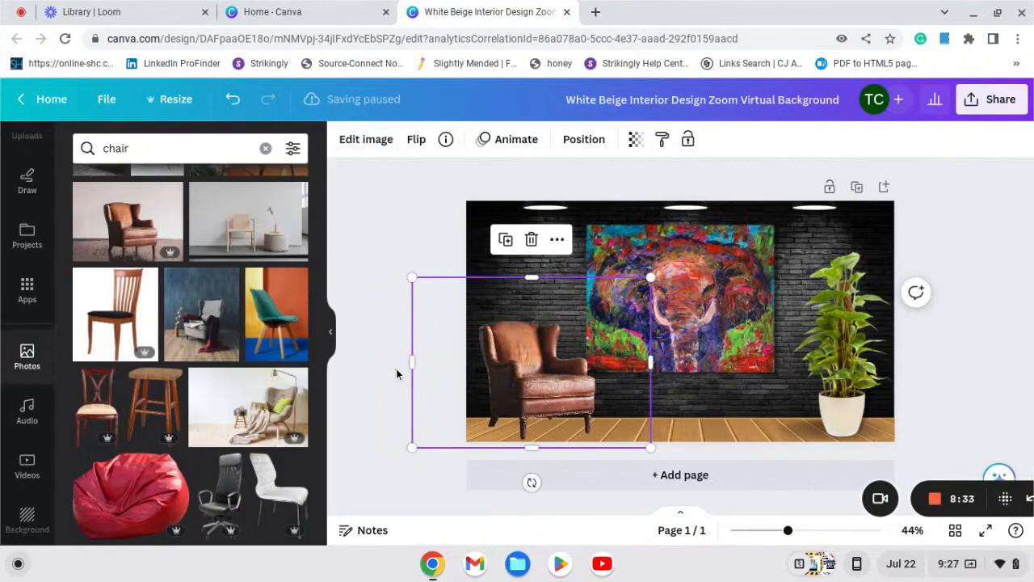
pyautogui.click(395, 368)
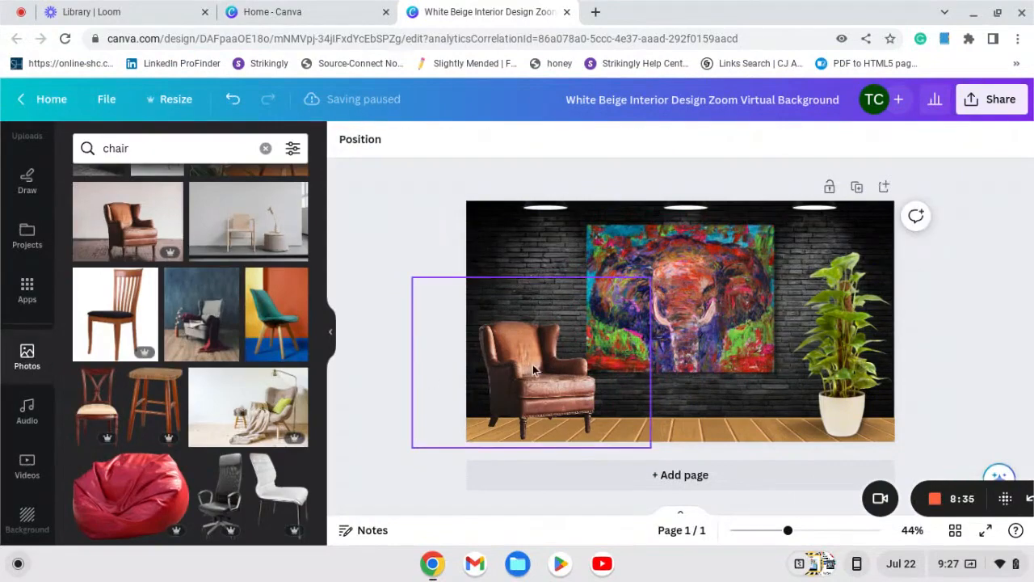
pyautogui.moveTo(540, 367); pyautogui.dragTo(524, 369)
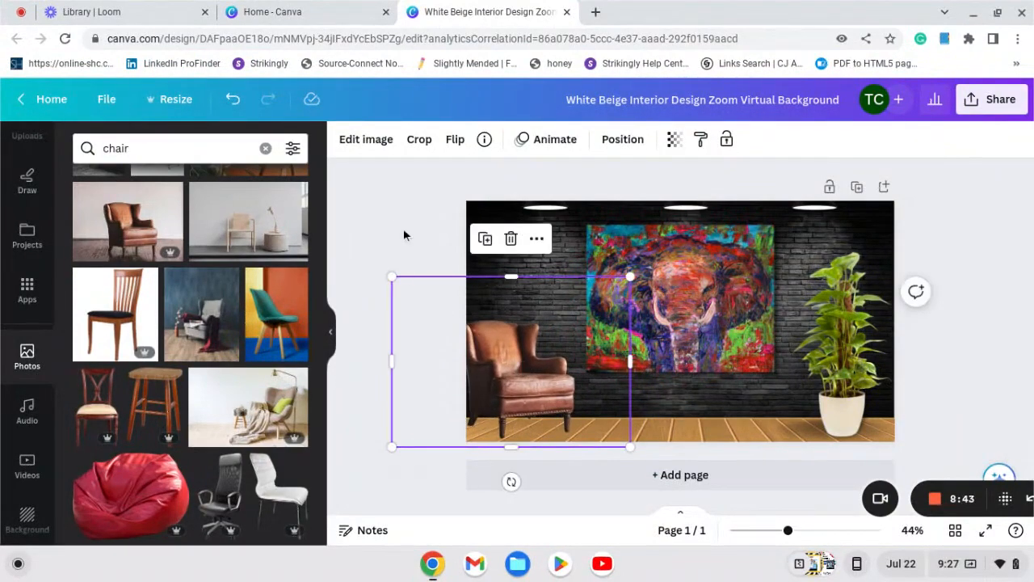
pyautogui.click(405, 237)
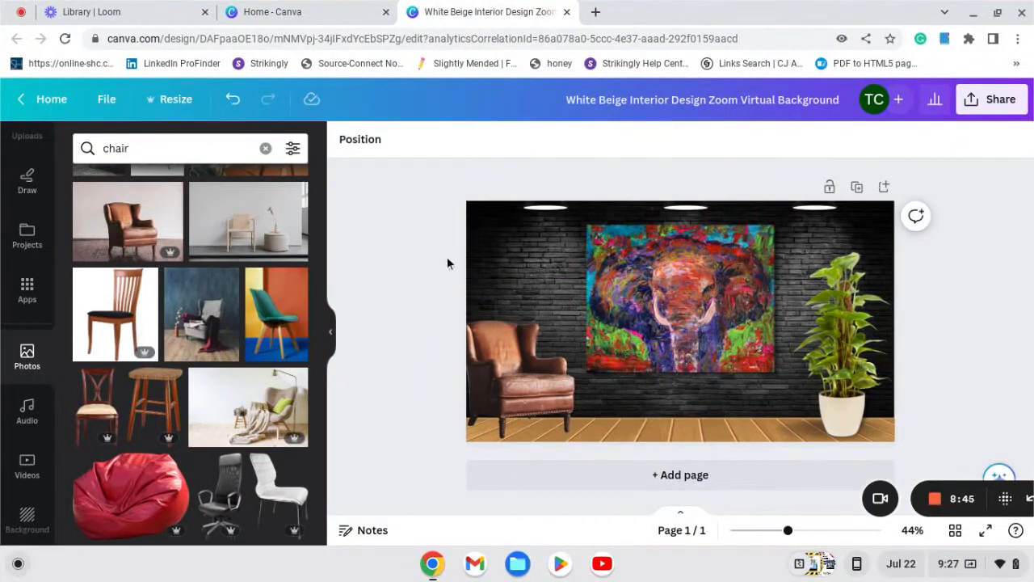
# Duplicate the potted plant's floor shadow, position the copy beneath the leather armchair's legs and widen it to about 415 by 73.
pyautogui.click(781, 429)
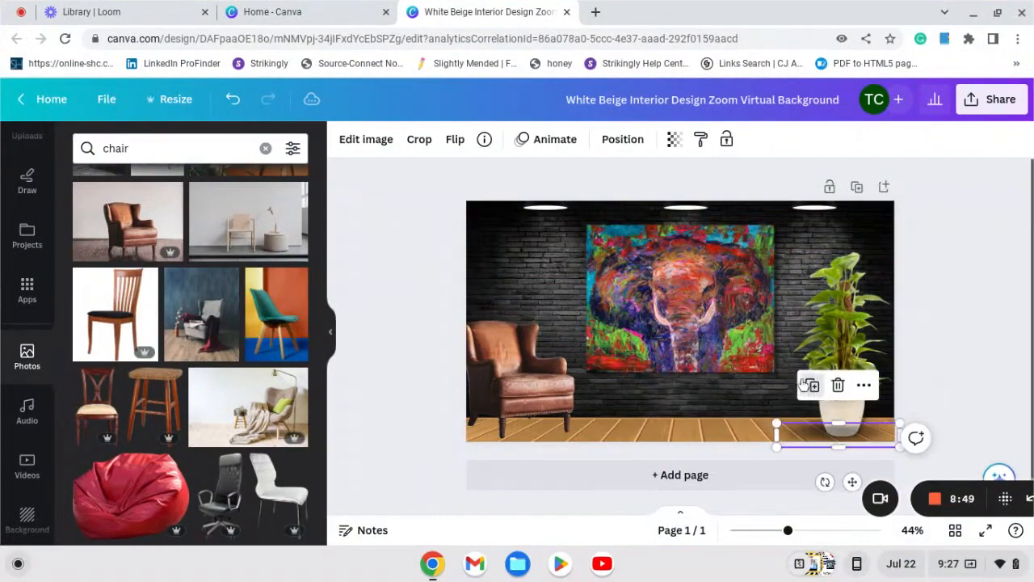
pyautogui.moveTo(812, 429); pyautogui.dragTo(507, 421)
pyautogui.moveTo(601, 429); pyautogui.dragTo(604, 432)
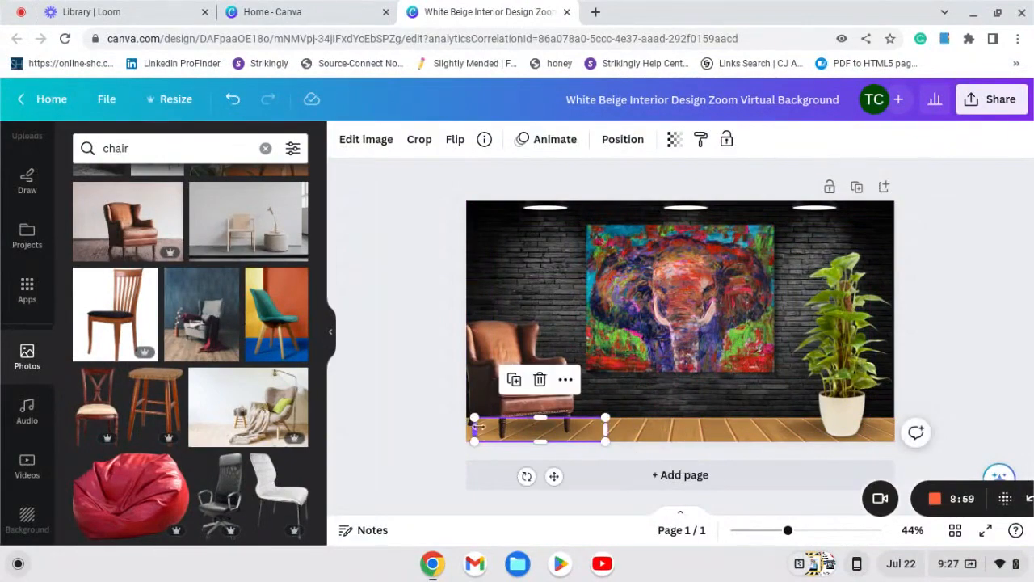
pyautogui.moveTo(474, 428); pyautogui.dragTo(467, 428)
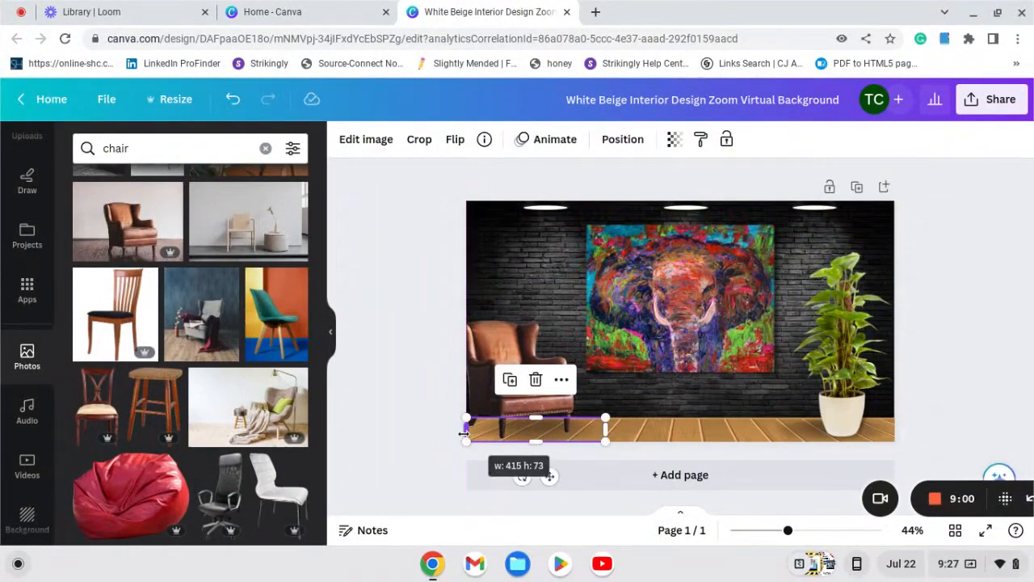
pyautogui.click(405, 433)
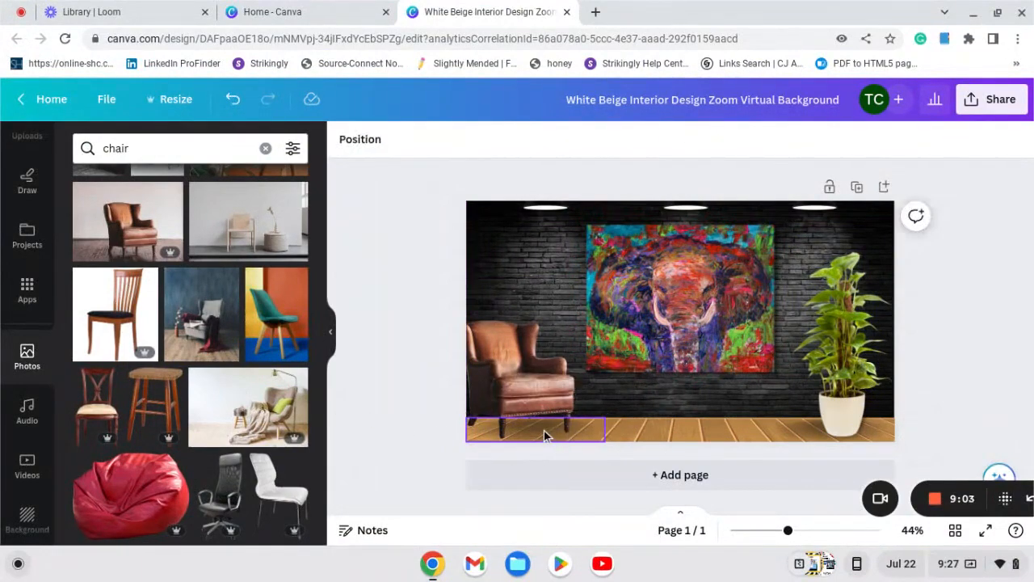
pyautogui.moveTo(545, 430)
pyautogui.mouseDown()
pyautogui.moveTo(554, 423)
pyautogui.moveTo(554, 434)
pyautogui.moveTo(549, 410)
pyautogui.moveTo(531, 441)
pyautogui.mouseUp()
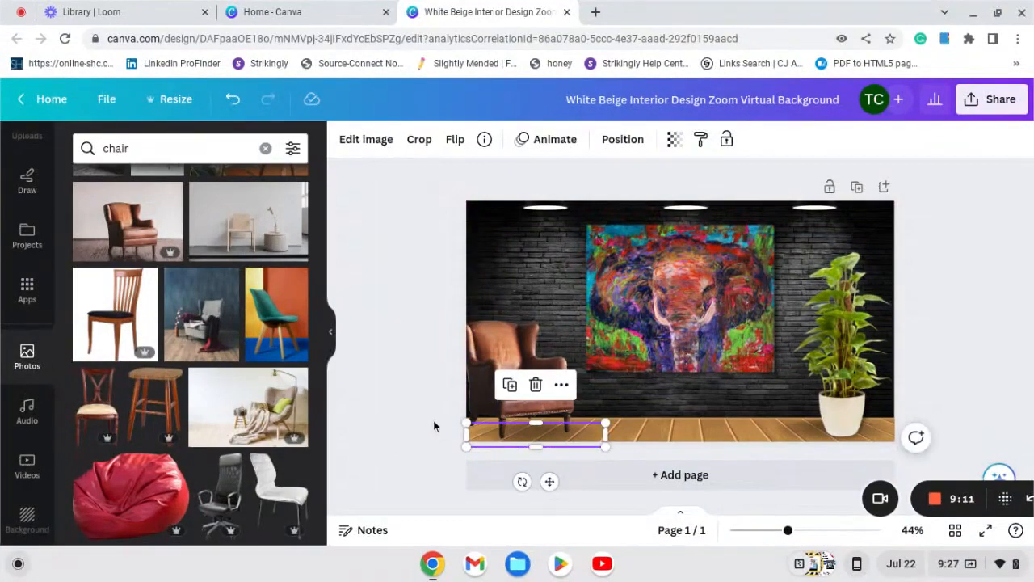
pyautogui.click(433, 425)
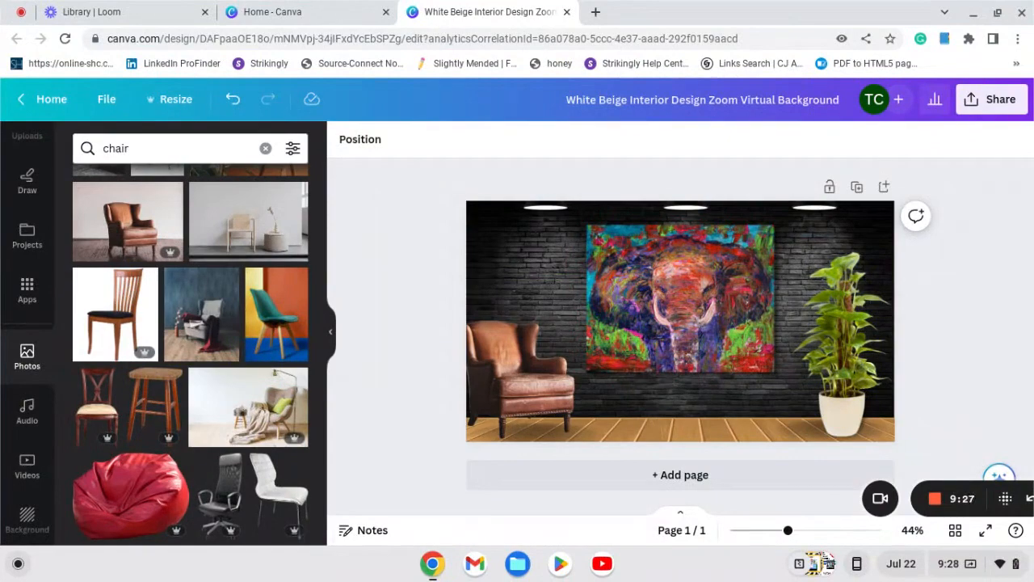
# Search the photo library for "rug" and add the round woven beige rug to the page.
pyautogui.click(146, 148)
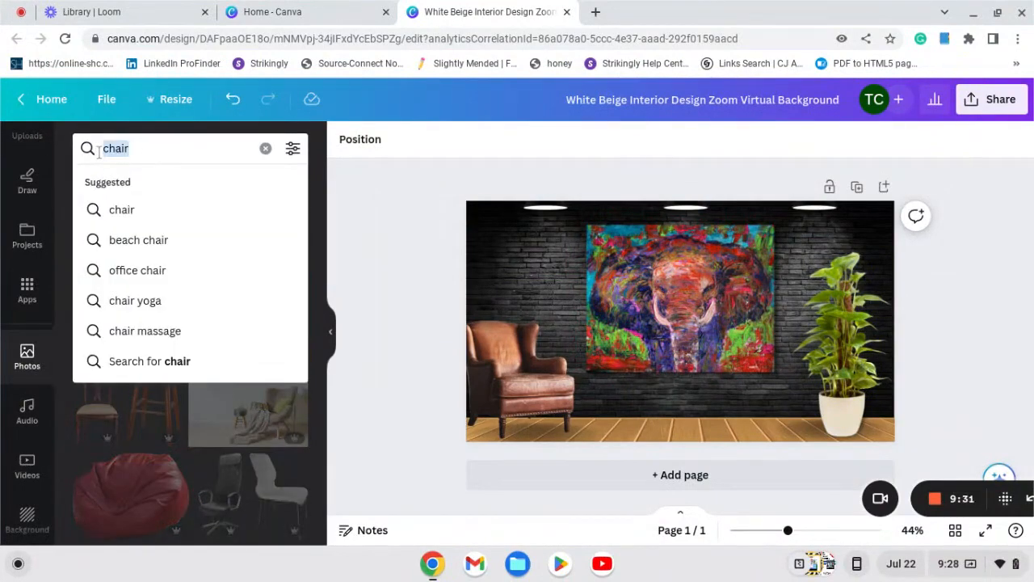
pyautogui.write('rug')
pyautogui.press('Return')
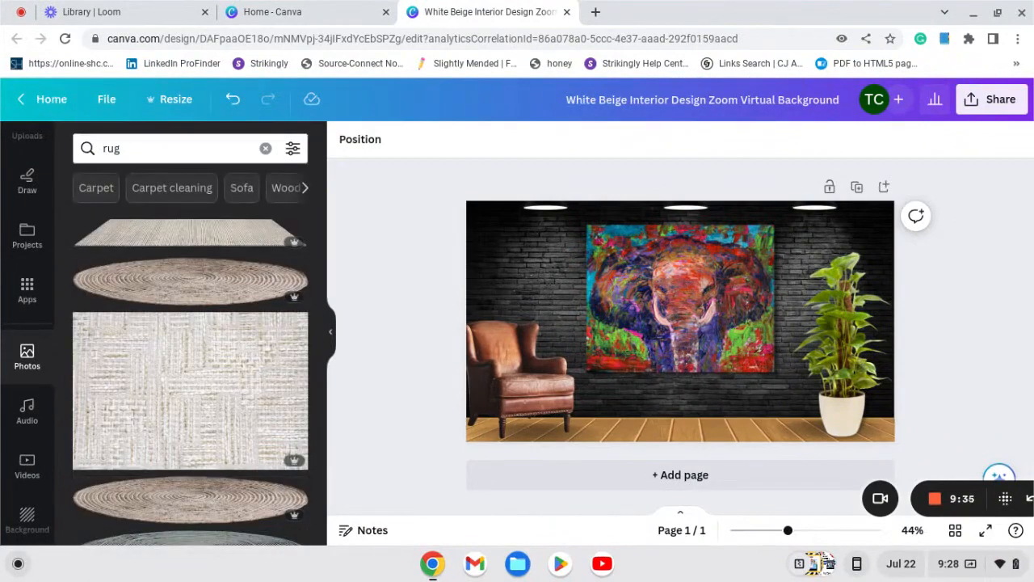
pyautogui.click(210, 295)
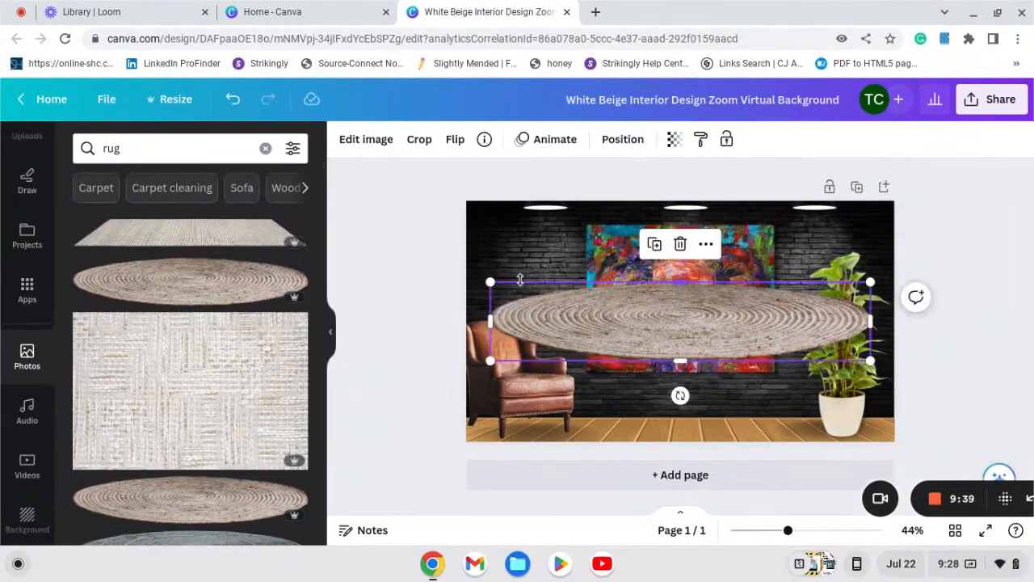
# Shrink the rug to about 568 px wide, place it on the floor below the painting and center it horizontally on the page.
pyautogui.moveTo(487, 283); pyautogui.dragTo(675, 347)
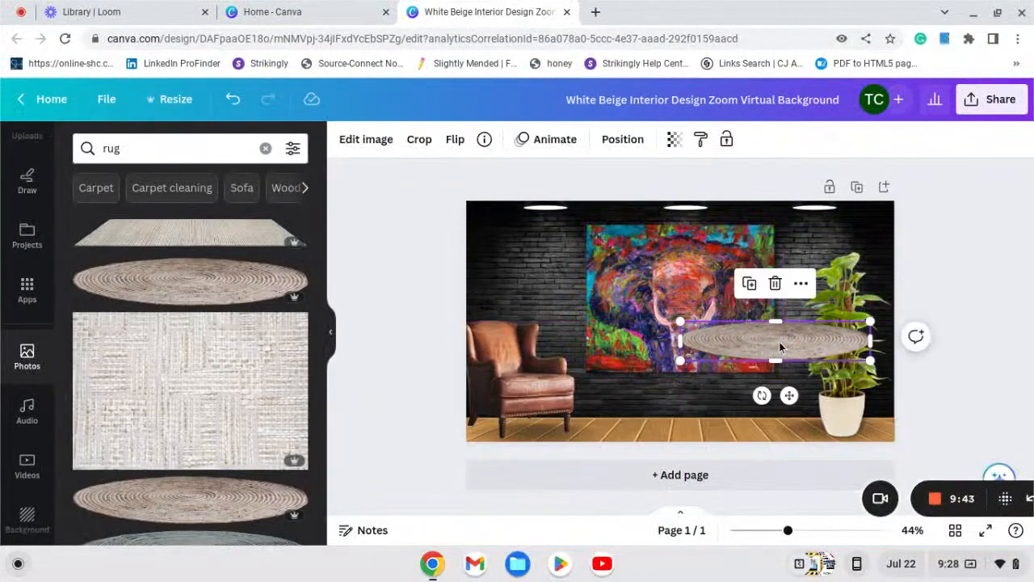
pyautogui.moveTo(778, 342); pyautogui.dragTo(679, 439)
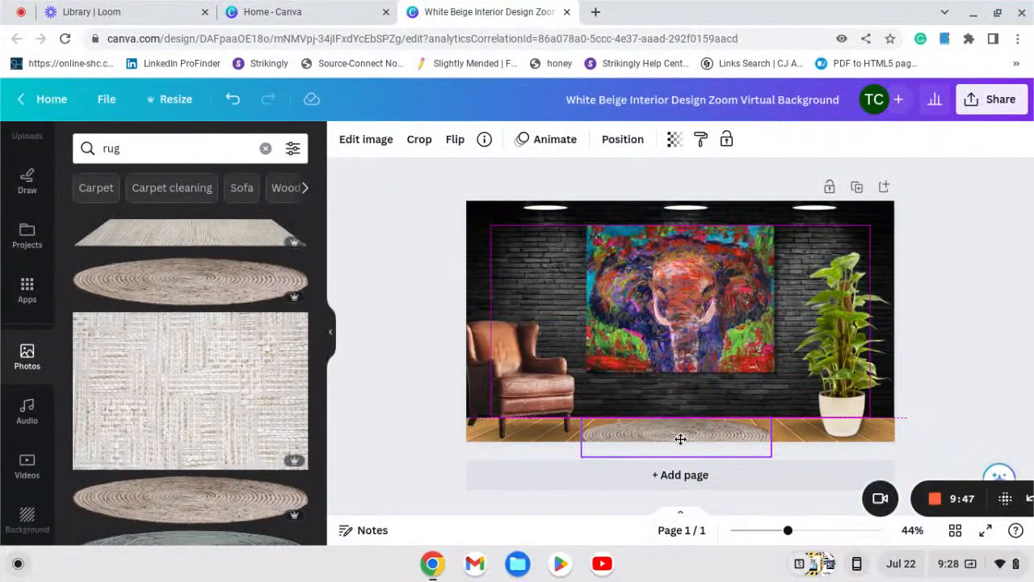
pyautogui.moveTo(680, 439); pyautogui.dragTo(681, 438)
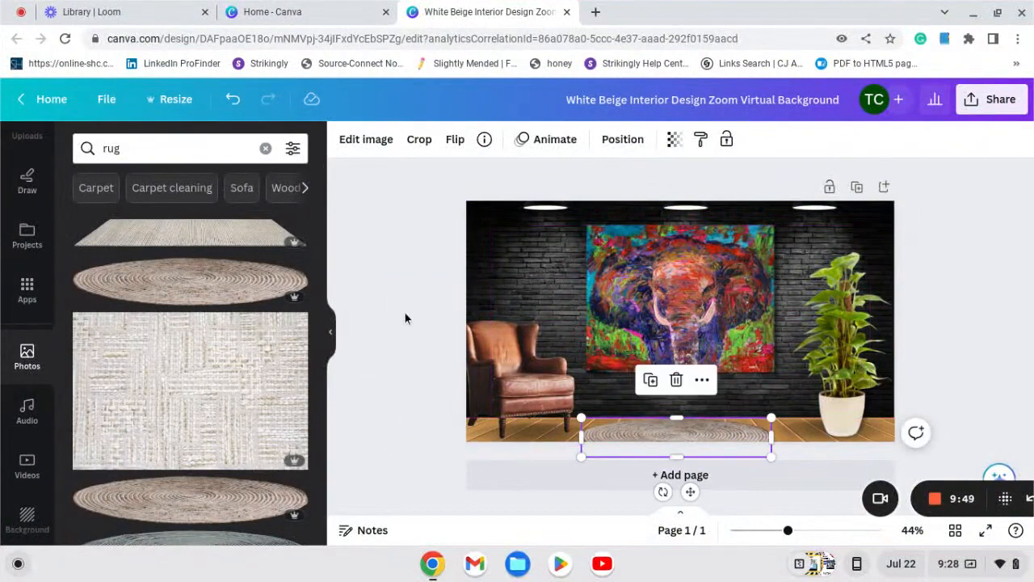
pyautogui.click(622, 139)
pyautogui.click(257, 311)
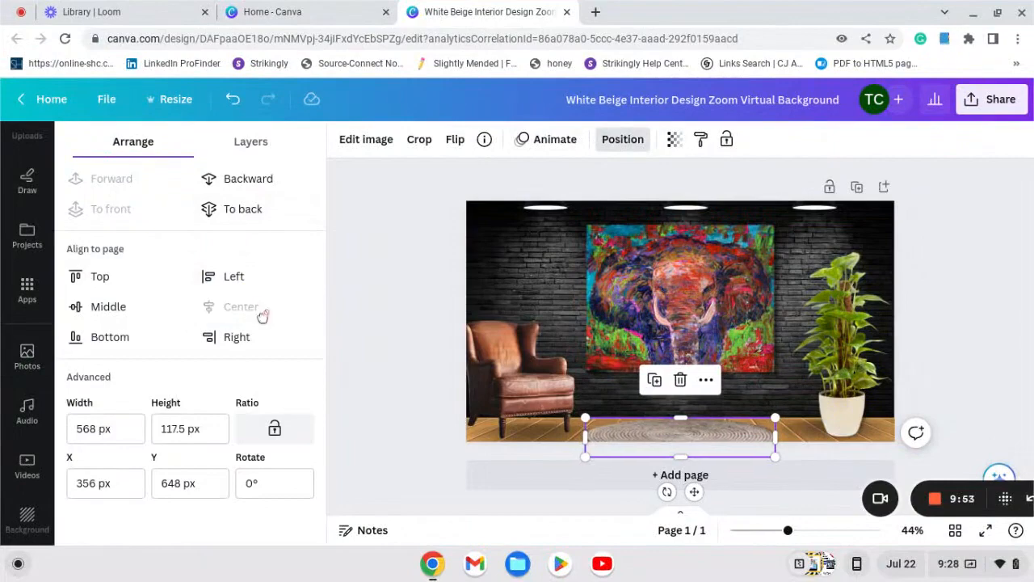
pyautogui.click(404, 368)
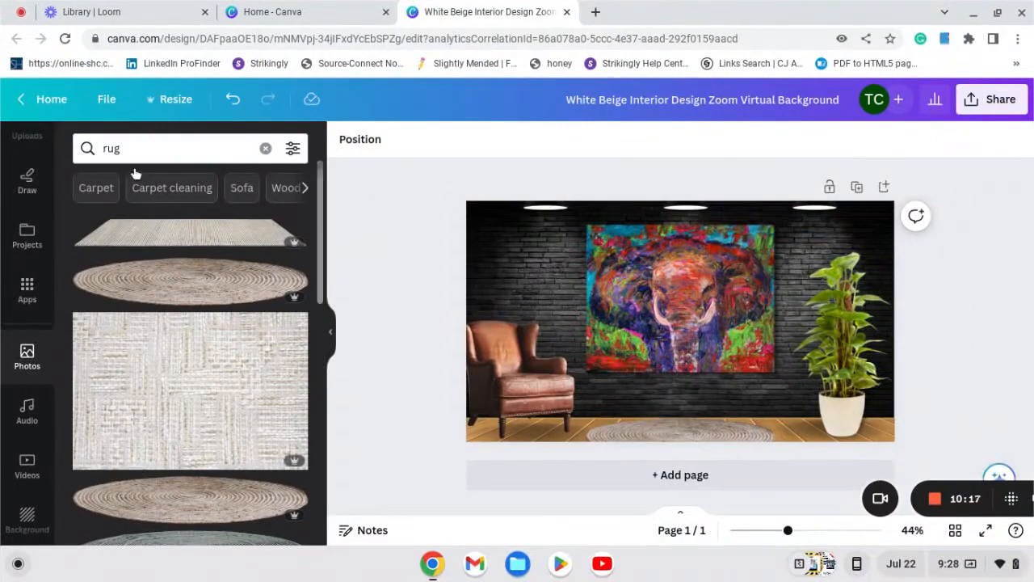
# Search the photo library for "spotlight" and look through the photos for a usable light beam.
pyautogui.moveTo(136, 152); pyautogui.dragTo(100, 151)
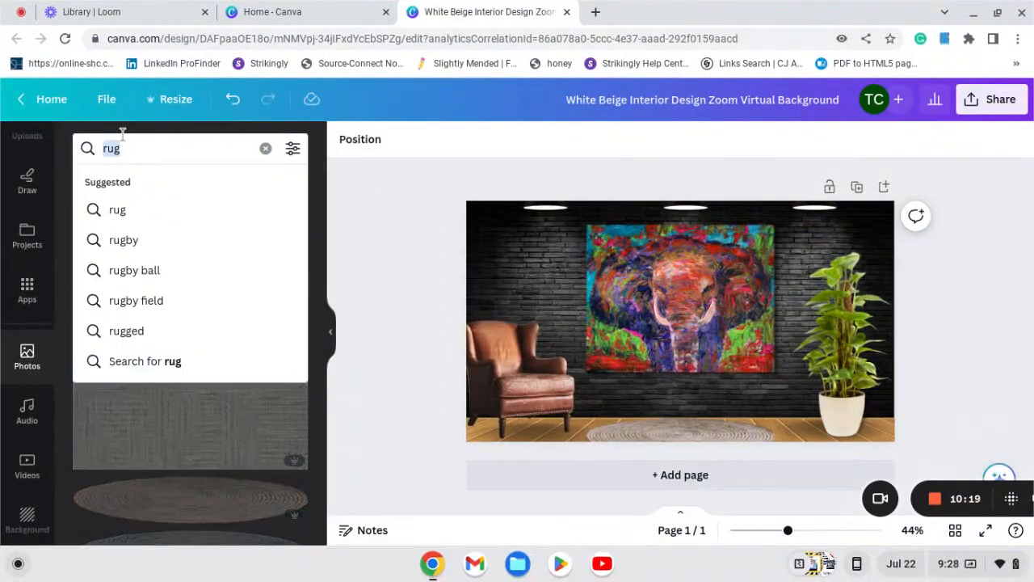
pyautogui.write('spo')
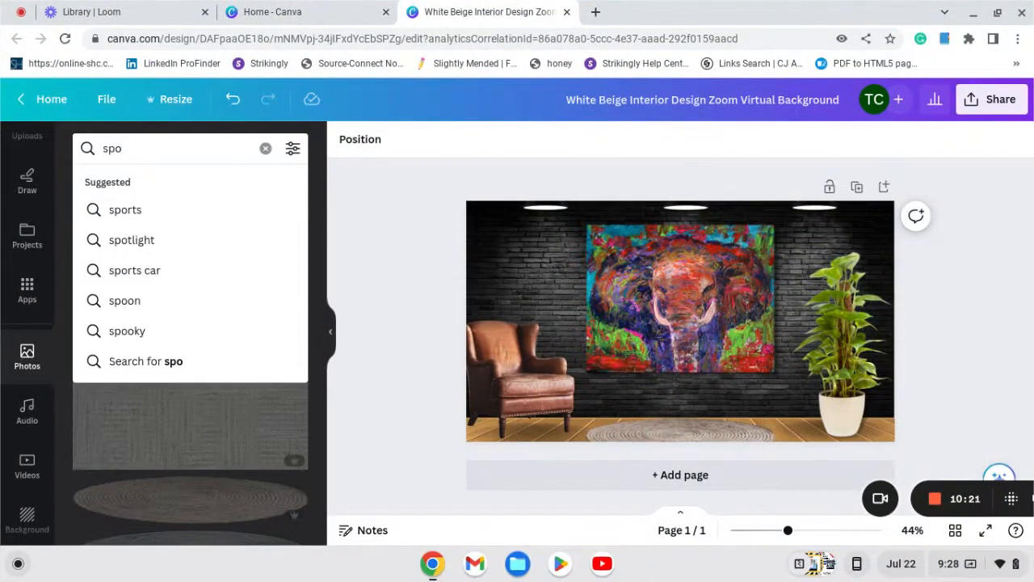
pyautogui.write('tlight')
pyautogui.press('Return')
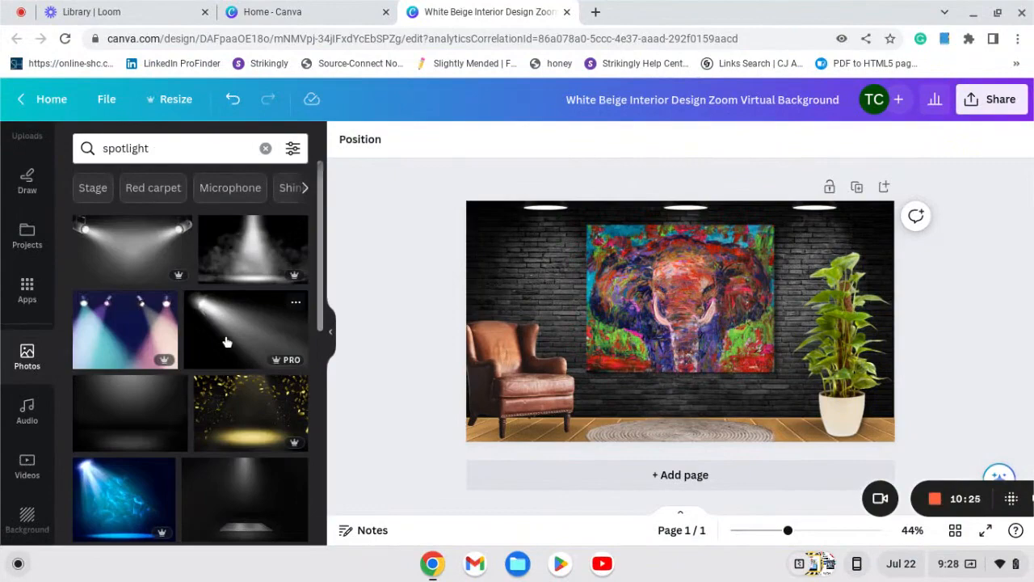
pyautogui.scroll(-2, 234, 337)
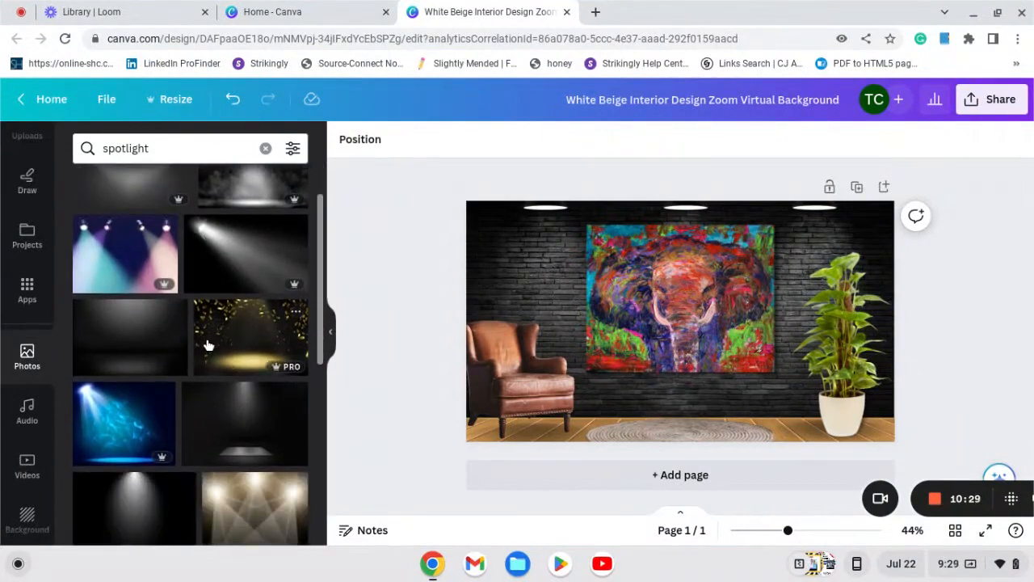
pyautogui.scroll(2, 207, 344)
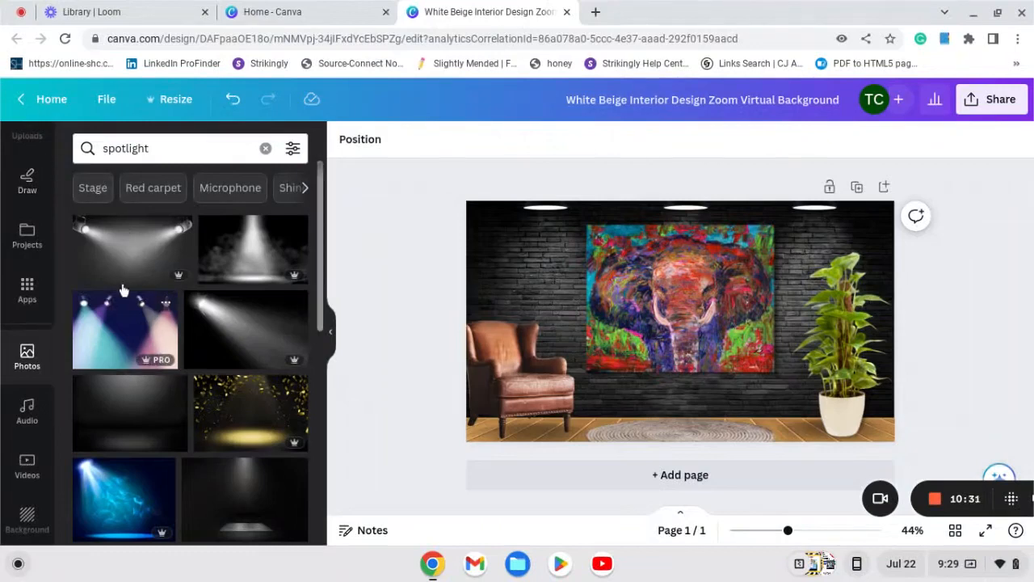
# Search the graphics elements for "spotlight", add the soft white downward beam and align it beneath the middle ceiling light.
pyautogui.scroll(3, 33, 356)
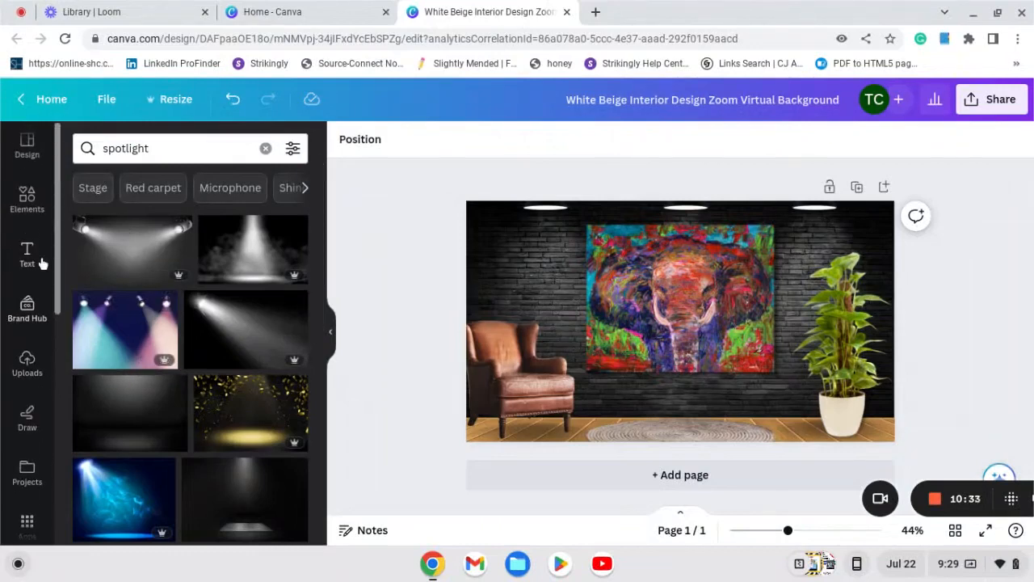
pyautogui.click(26, 202)
pyautogui.click(196, 145)
pyautogui.moveTo(185, 155); pyautogui.dragTo(70, 154)
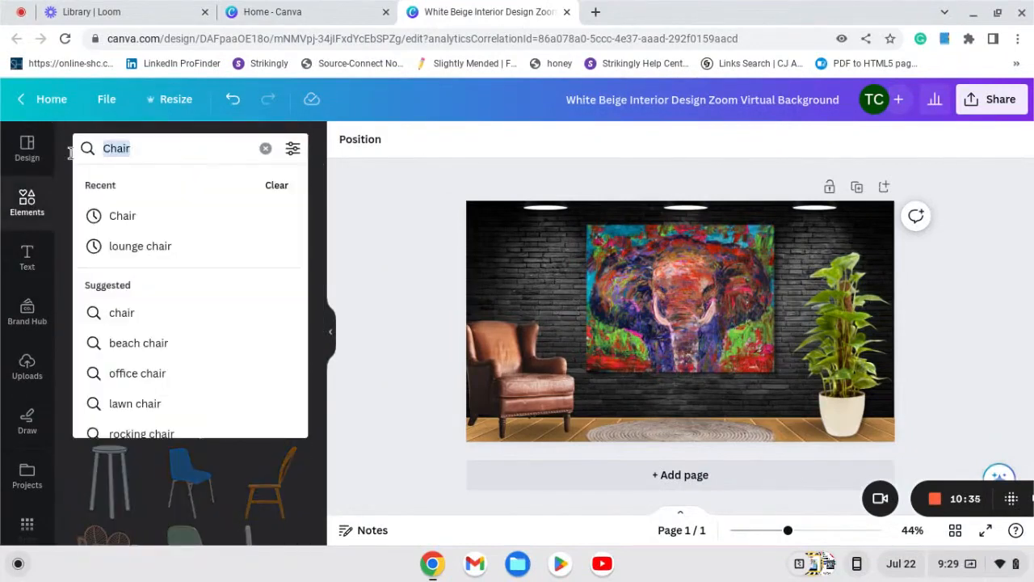
pyautogui.write('spo')
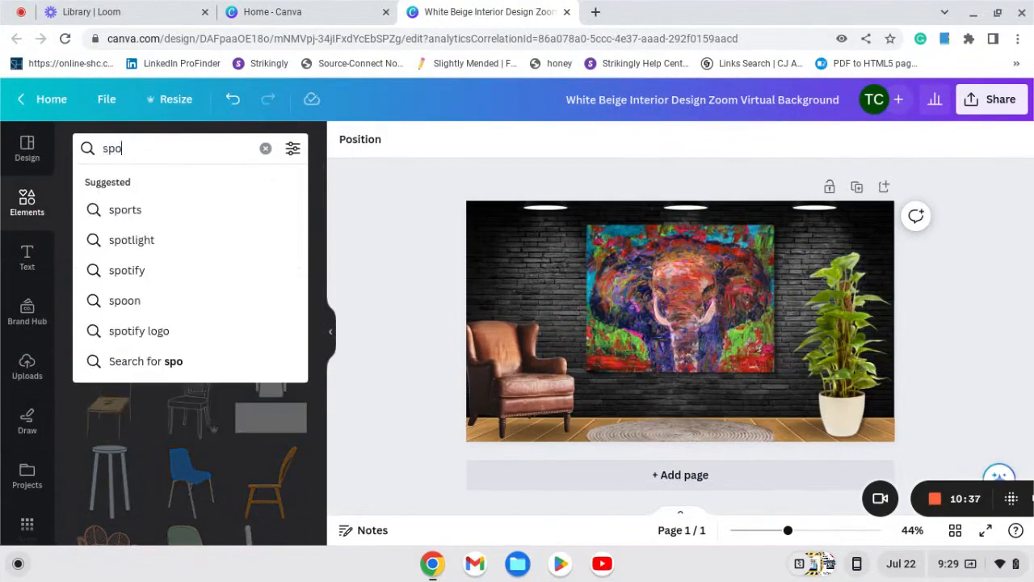
pyautogui.write('tlight')
pyautogui.press('Return')
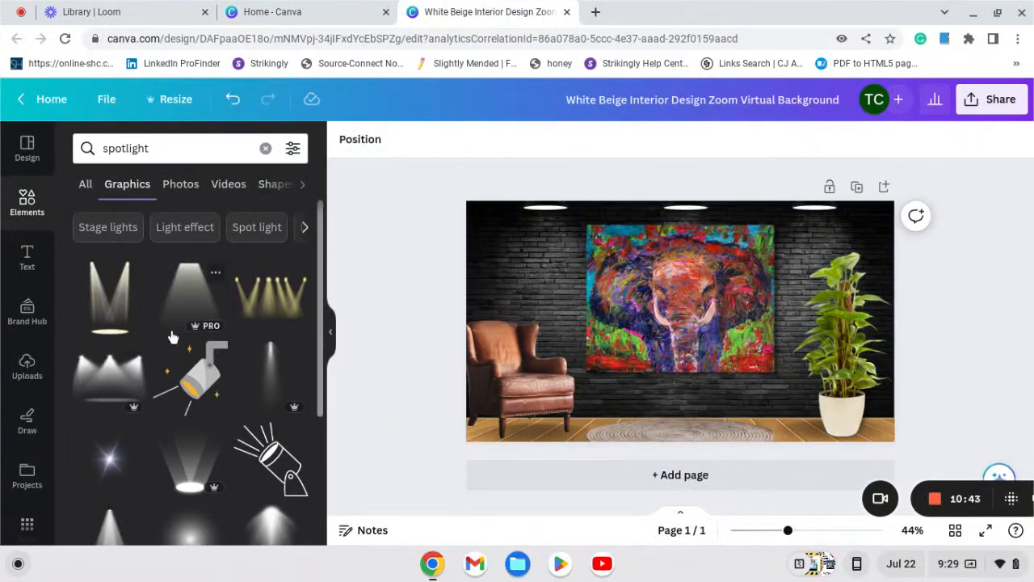
pyautogui.click(184, 299)
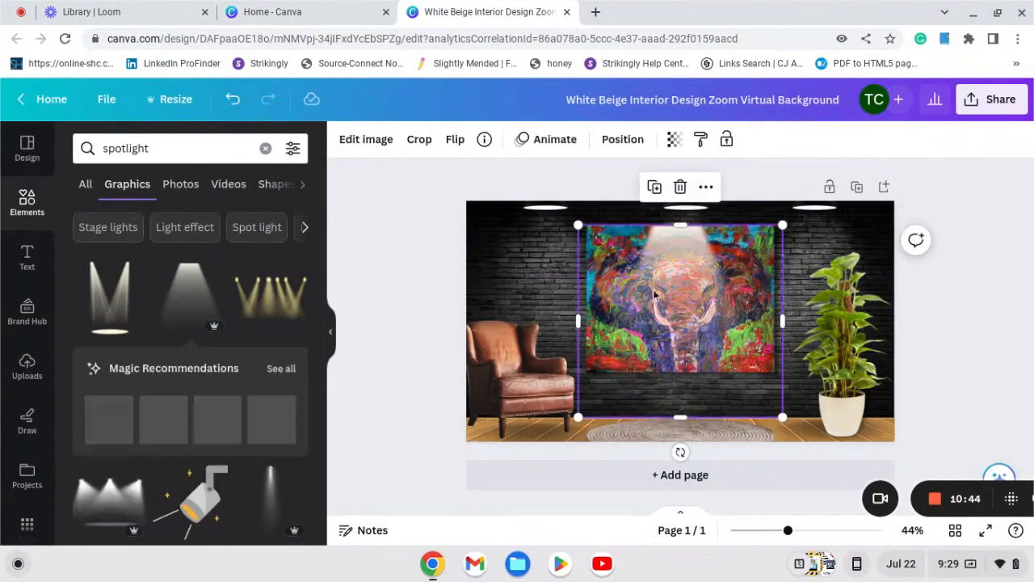
pyautogui.moveTo(674, 263); pyautogui.dragTo(681, 242)
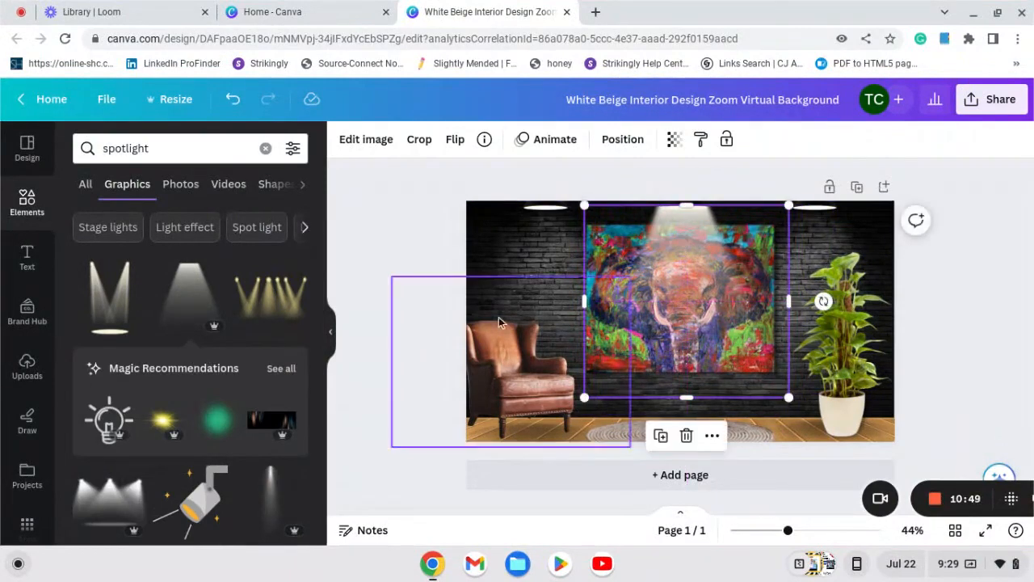
pyautogui.click(685, 255)
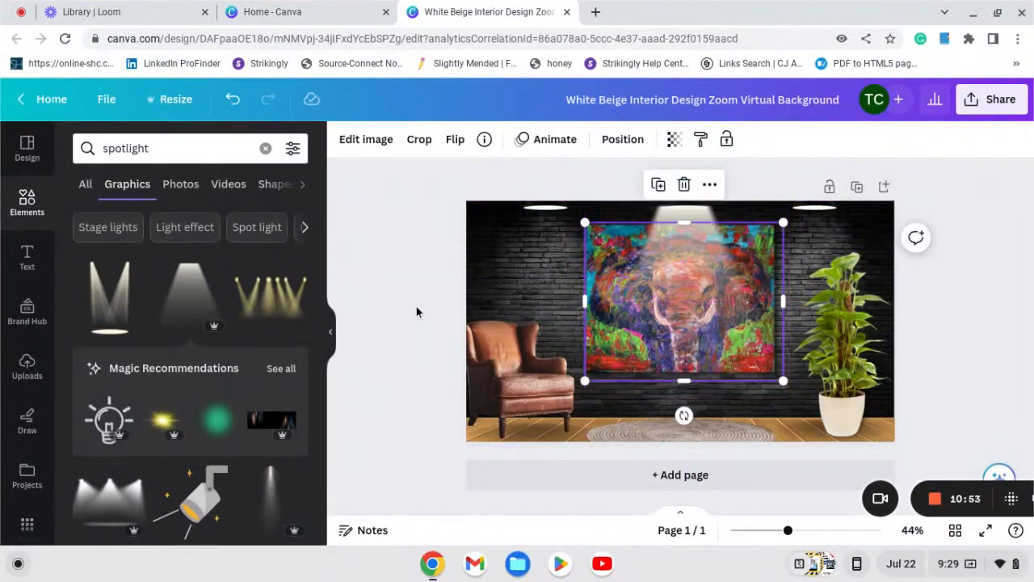
pyautogui.click(659, 184)
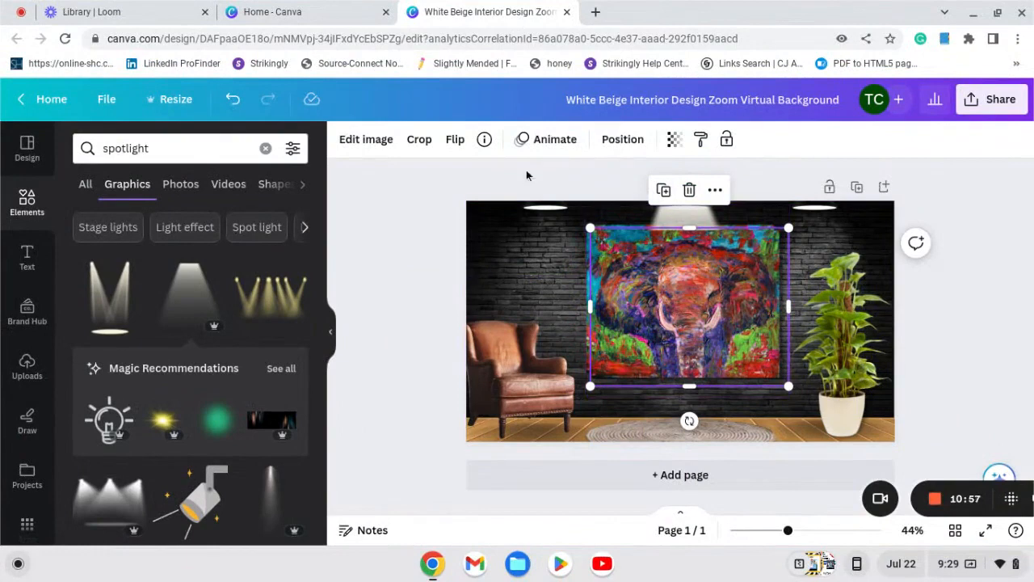
pyautogui.click(233, 98)
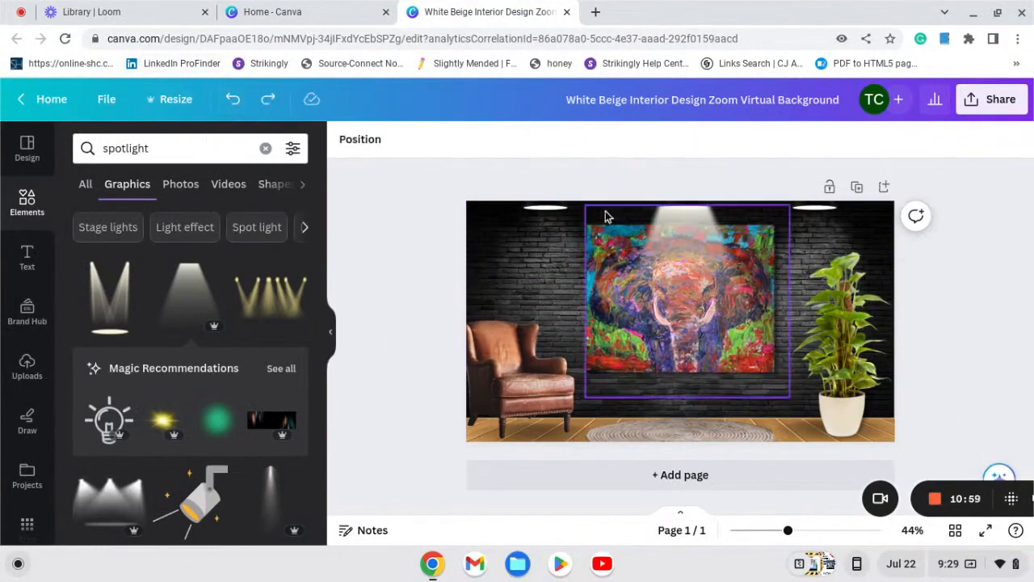
# Duplicate the spotlight beam and align the copy beneath the left ceiling light, above the leather armchair.
pyautogui.click(684, 212)
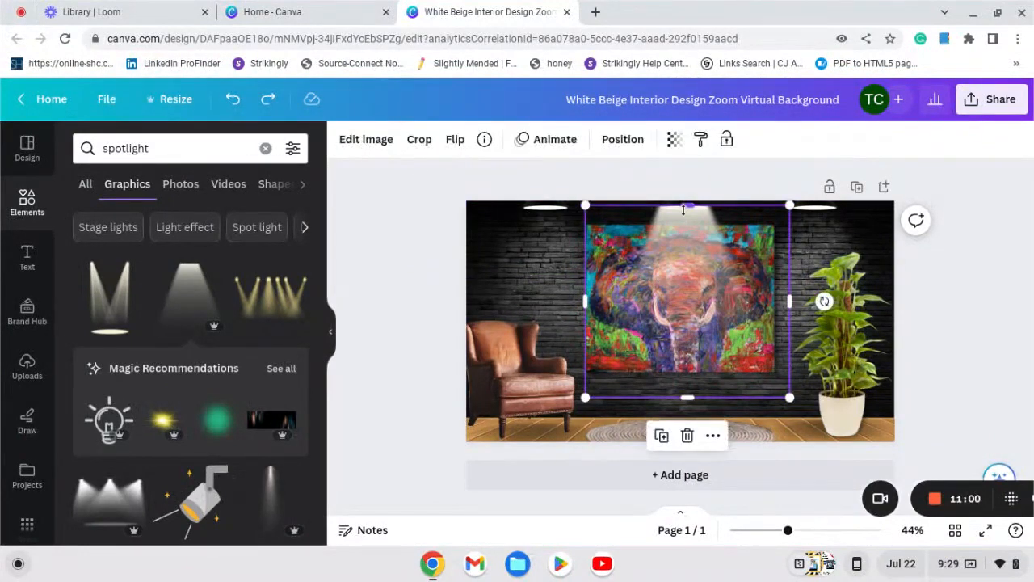
pyautogui.click(662, 436)
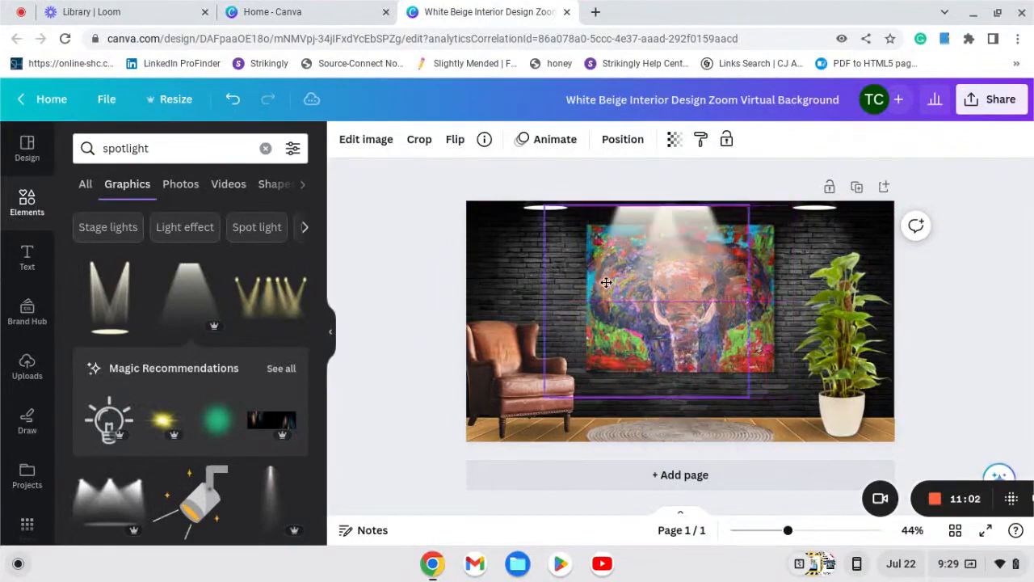
pyautogui.moveTo(605, 282)
pyautogui.mouseDown()
pyautogui.moveTo(532, 272)
pyautogui.moveTo(533, 282)
pyautogui.moveTo(541, 273)
pyautogui.mouseUp()
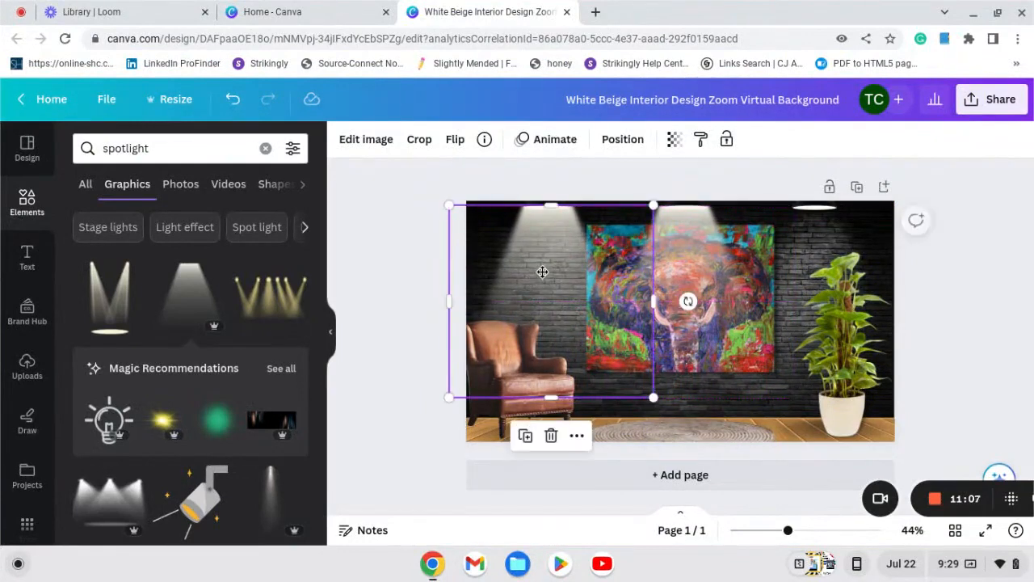
# Duplicate the armchair's spotlight beam and align the copy beneath the right ceiling light, above the potted plant.
pyautogui.click(525, 435)
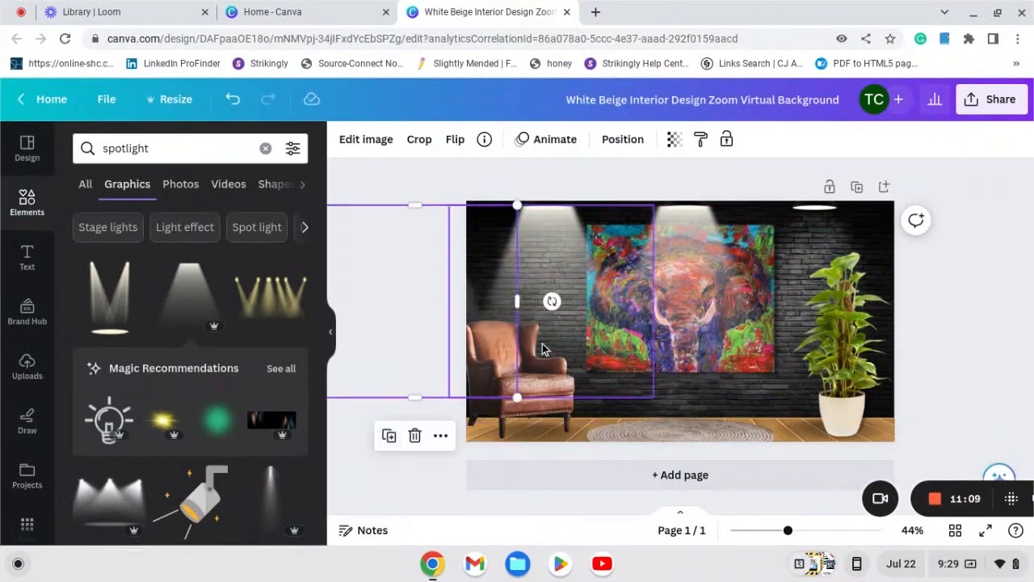
pyautogui.moveTo(404, 316); pyautogui.dragTo(808, 315)
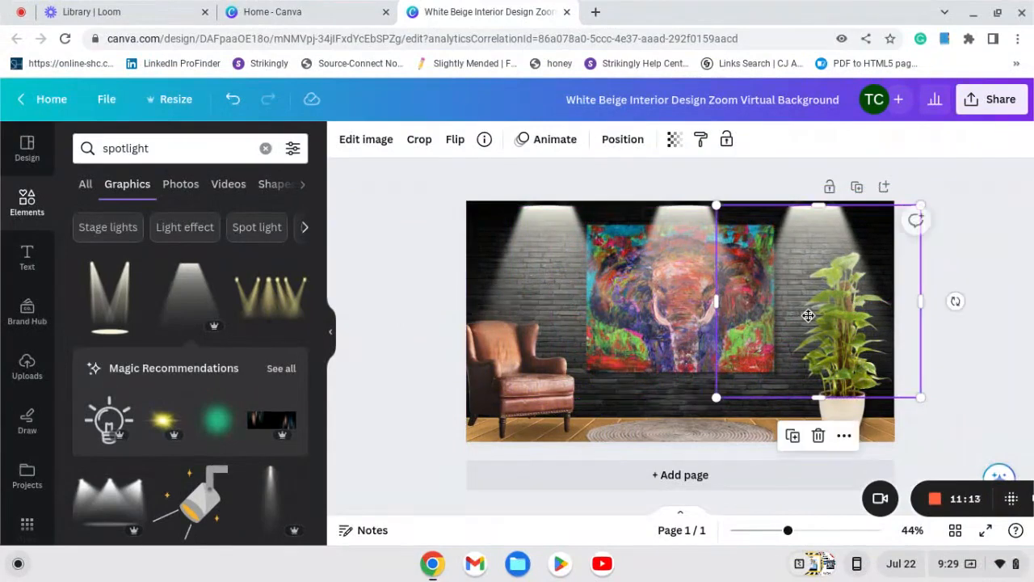
pyautogui.click(1008, 340)
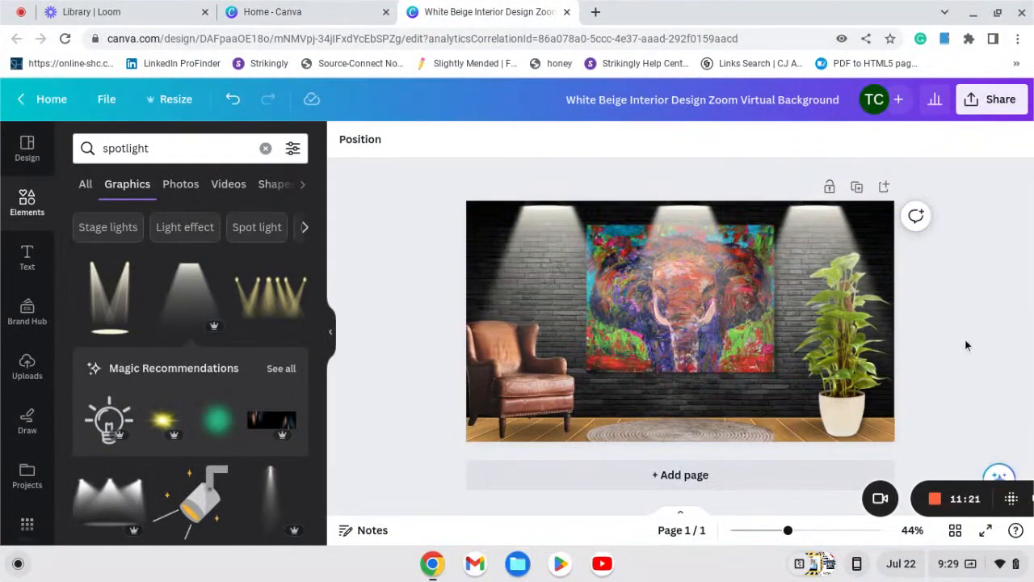
pyautogui.click(808, 253)
pyautogui.moveTo(808, 253); pyautogui.dragTo(817, 243)
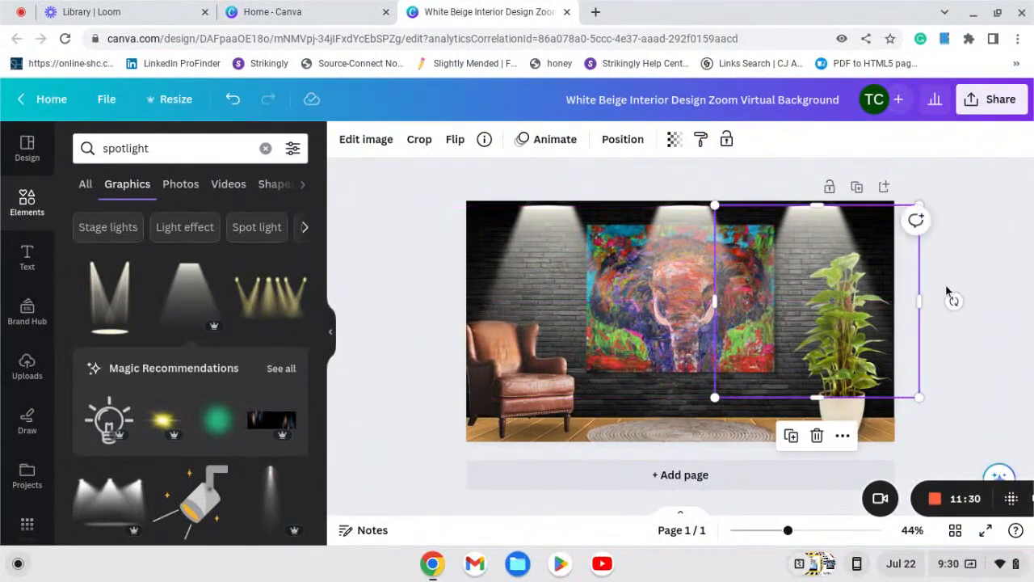
pyautogui.click(983, 305)
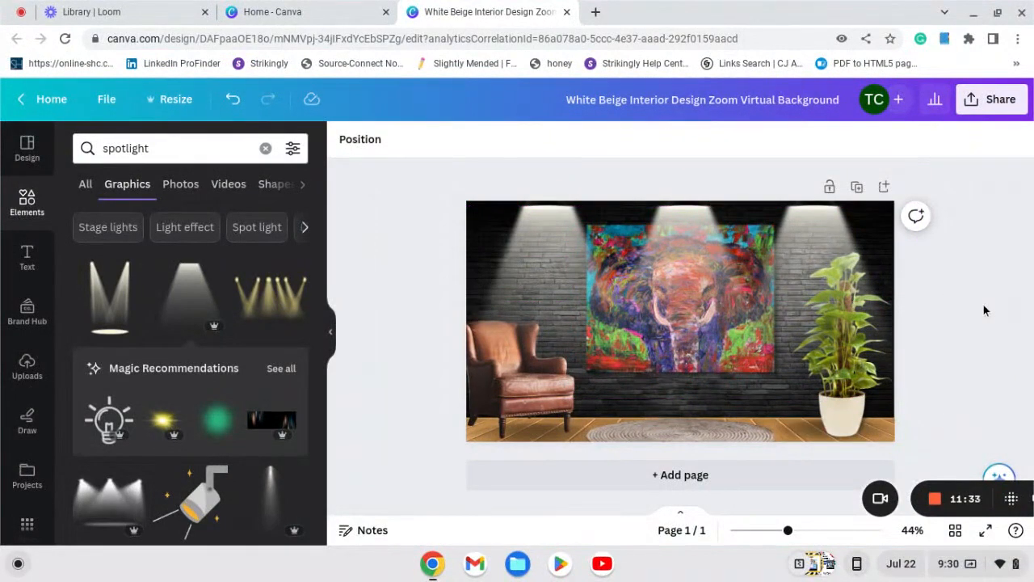